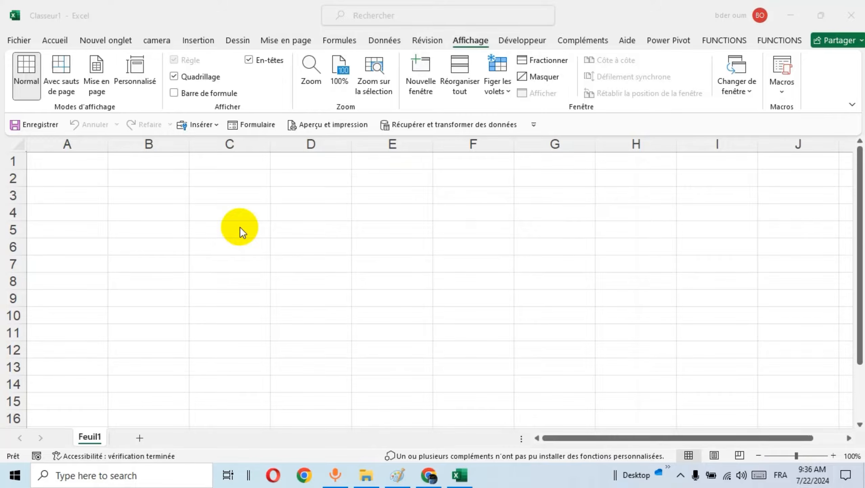
# Widen column C slightly to make room for the form labels.
pyautogui.click(240, 229)
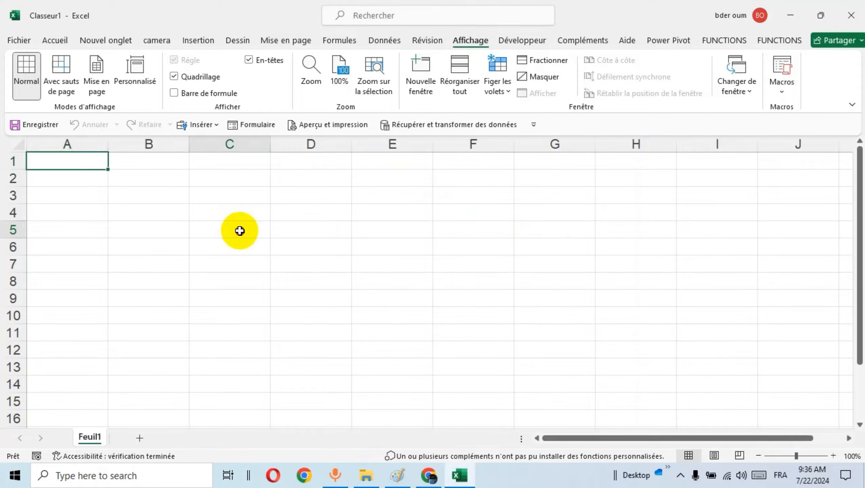
pyautogui.click(279, 254)
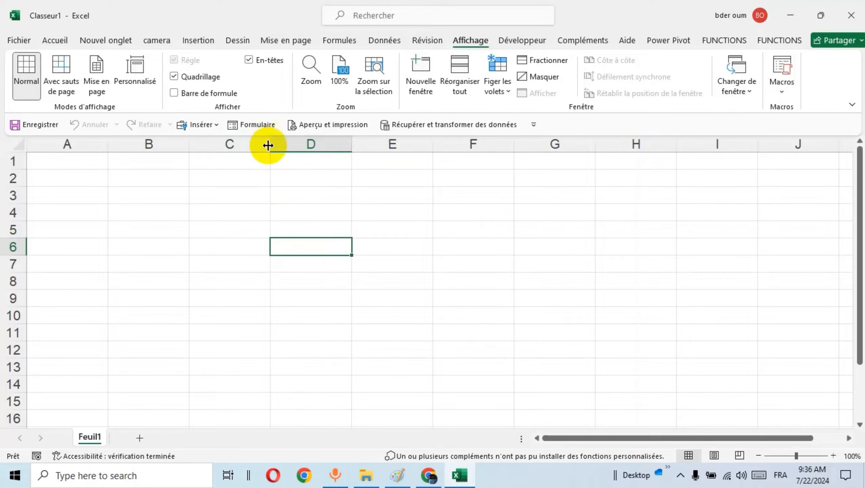
pyautogui.moveTo(268, 145); pyautogui.dragTo(298, 145)
# Enter the form labels ID, NOM, PRENOM, TEL and ADRESSE down cells C6 to C10.
pyautogui.click(270, 246)
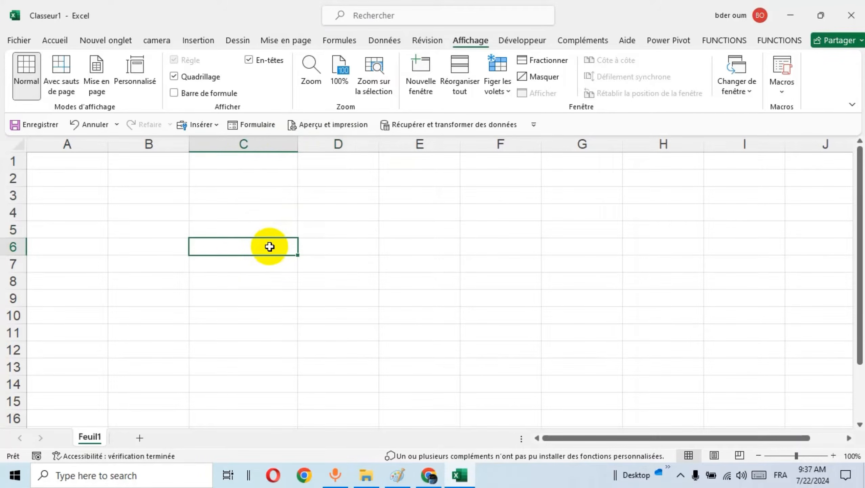
pyautogui.write('iD')
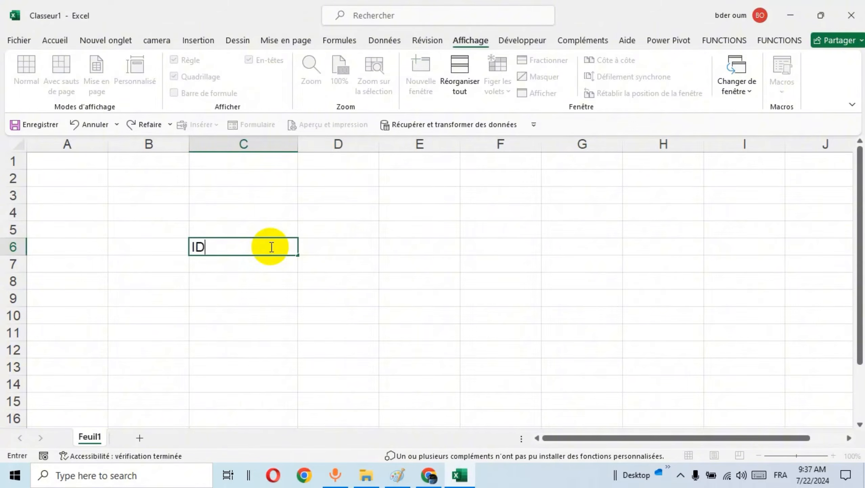
pyautogui.press('Return')
pyautogui.write('NOM')
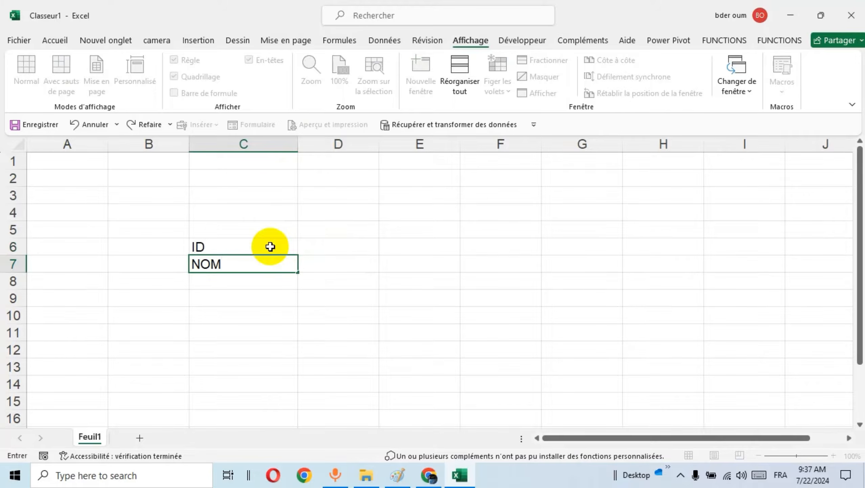
pyautogui.press('Return')
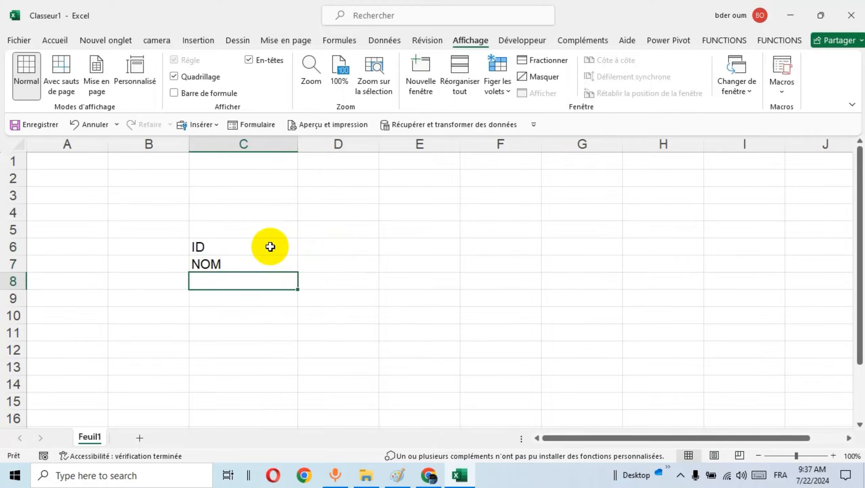
pyautogui.write('PRENOM')
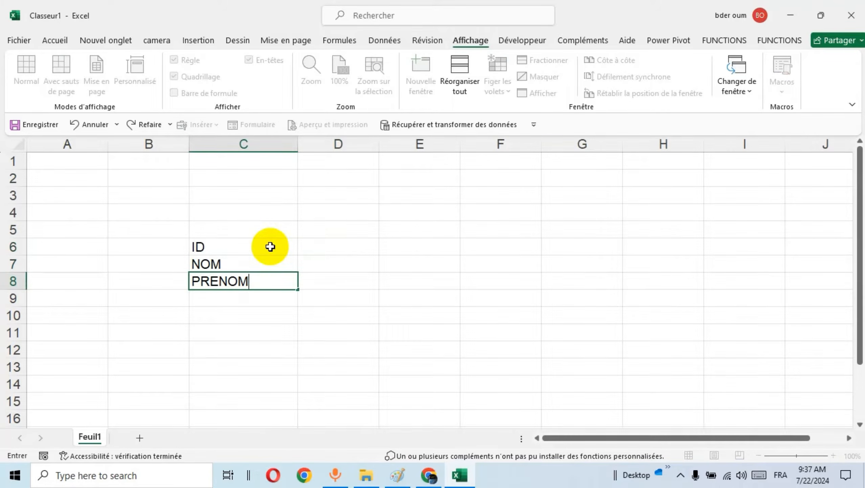
pyautogui.press('Return')
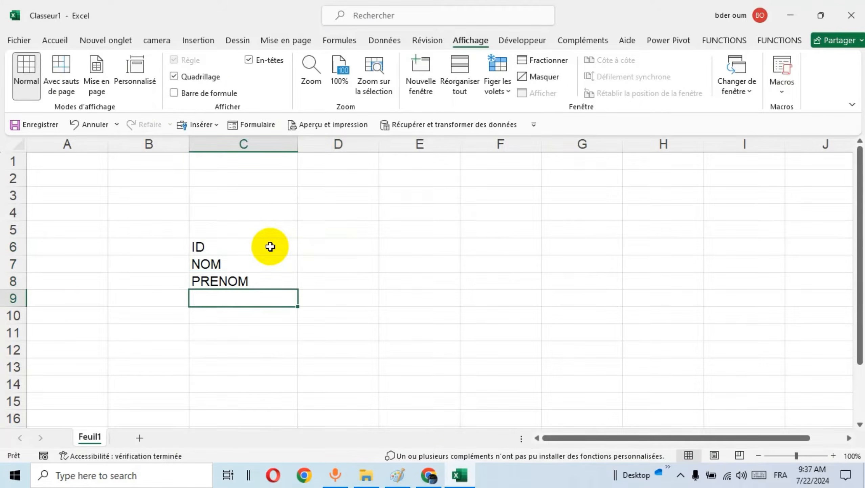
pyautogui.write('T2')
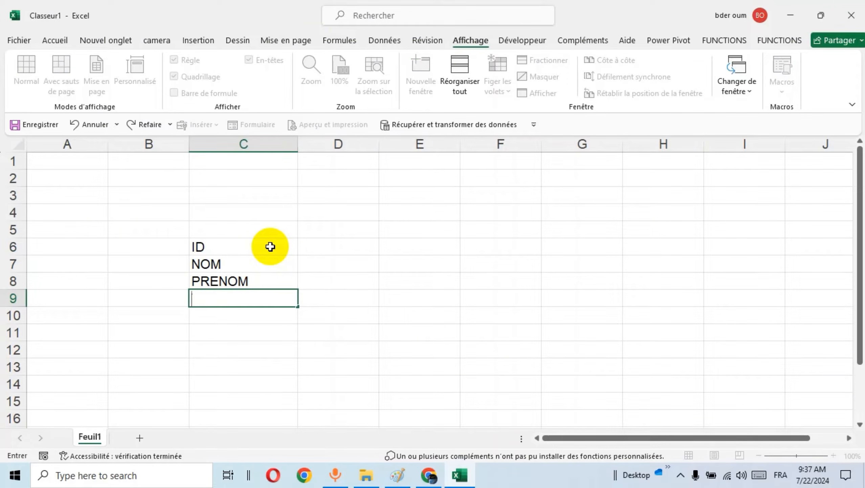
pyautogui.write('TEL')
pyautogui.click(238, 314)
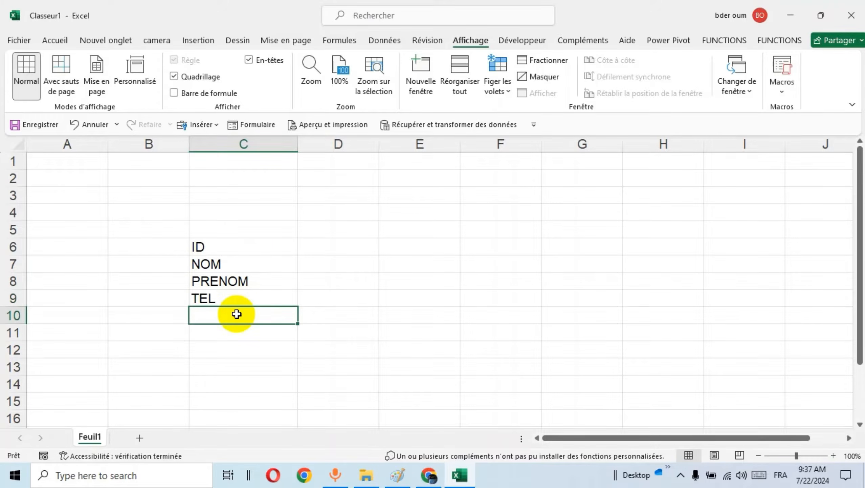
pyautogui.write('ADRESSE')
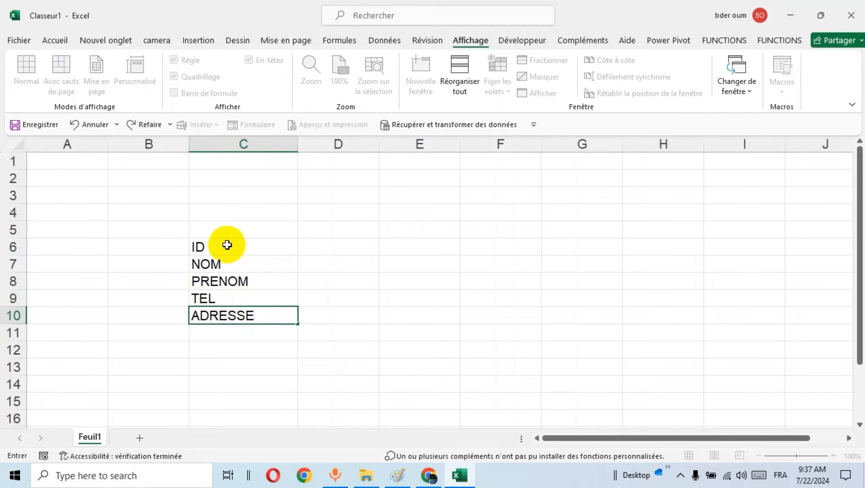
# Apply all borders to the form range C6:D10.
pyautogui.moveTo(228, 243); pyautogui.dragTo(338, 312)
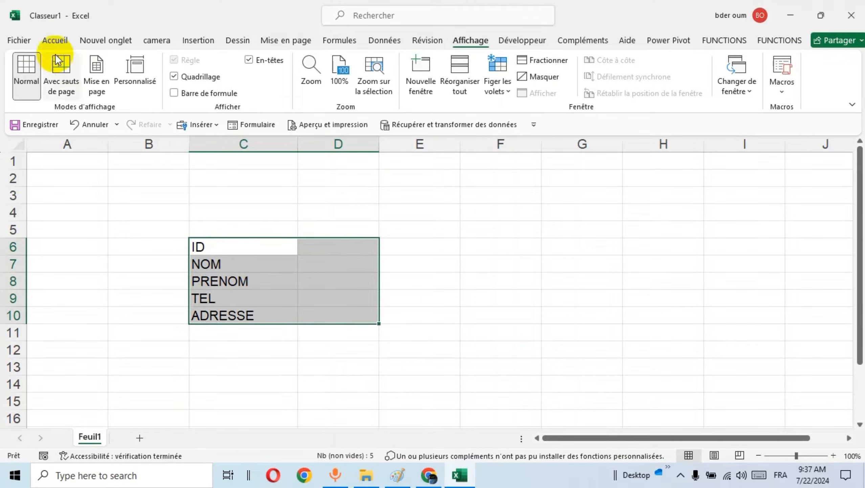
pyautogui.click(55, 39)
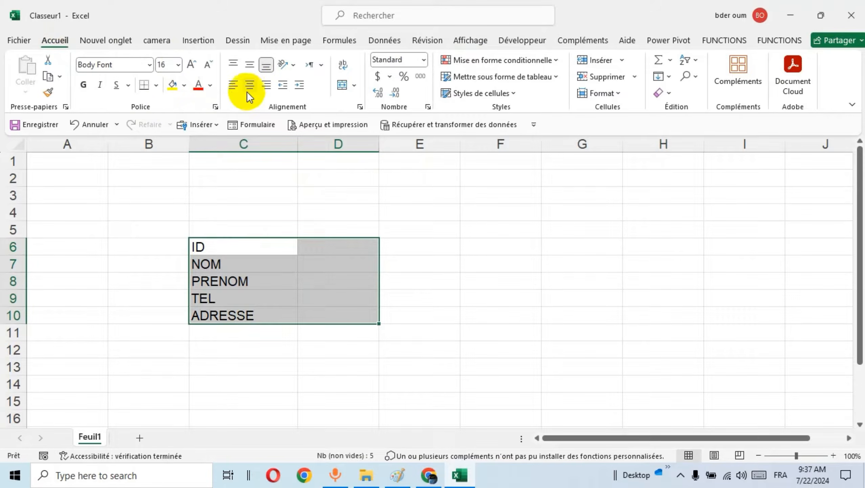
pyautogui.click(157, 87)
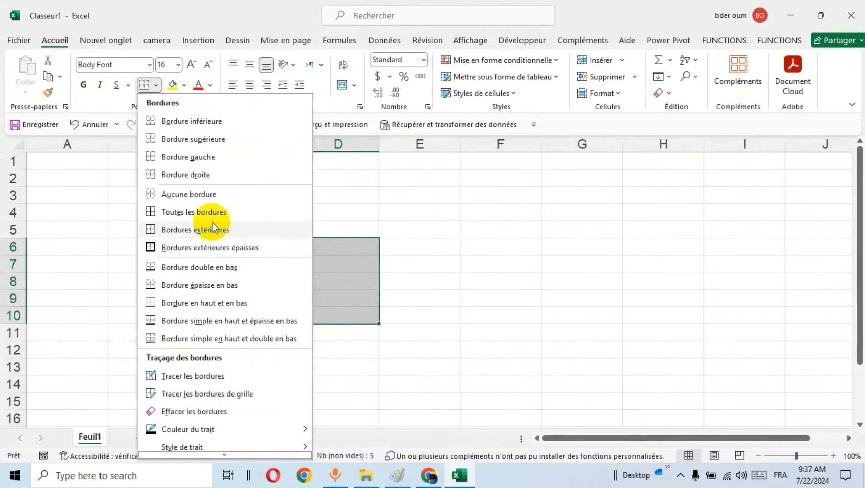
pyautogui.click(204, 211)
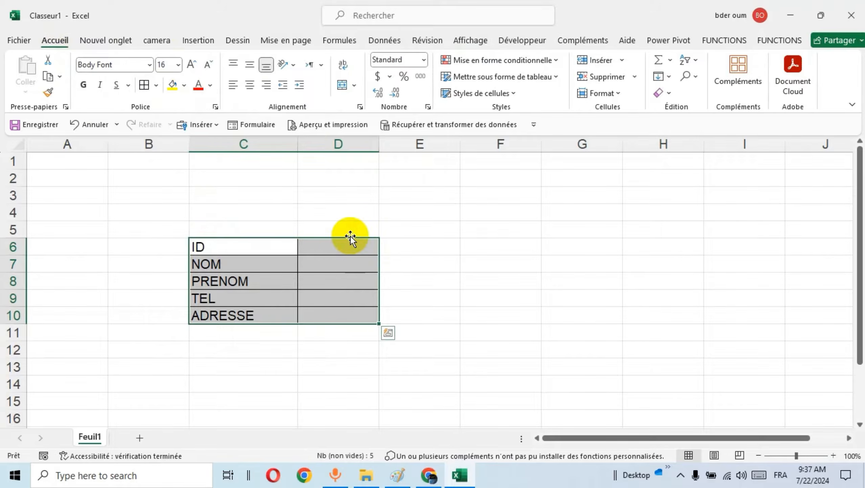
# Widen column D to nearly twice its width for the form's entry cells.
pyautogui.click(376, 207)
pyautogui.moveTo(378, 144); pyautogui.dragTo(448, 153)
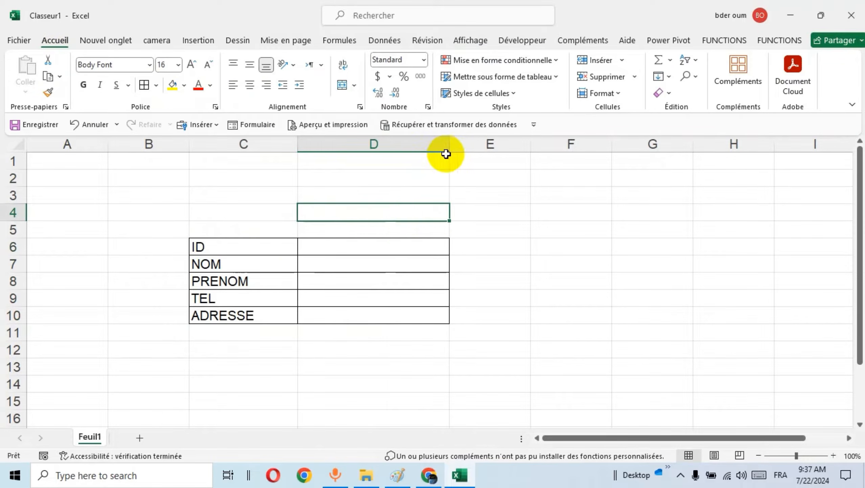
pyautogui.click(249, 248)
pyautogui.click(212, 225)
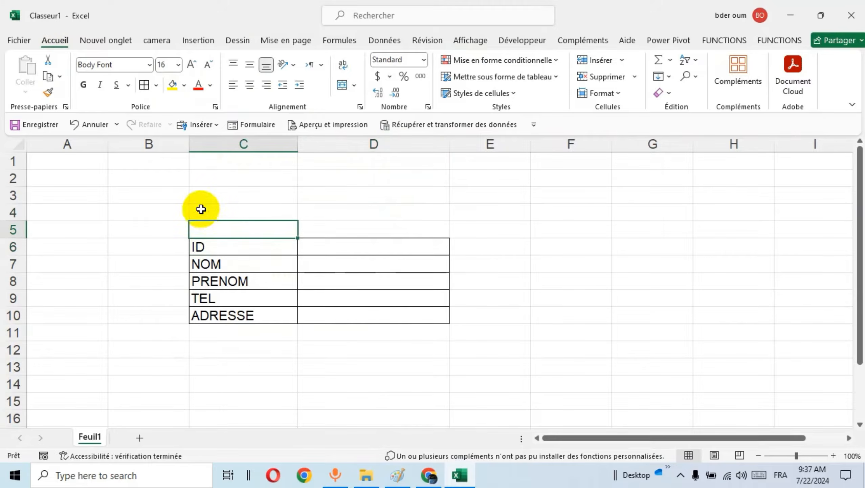
# Fill the entire sheet with the light gold theme colour.
pyautogui.click(169, 182)
pyautogui.click(18, 145)
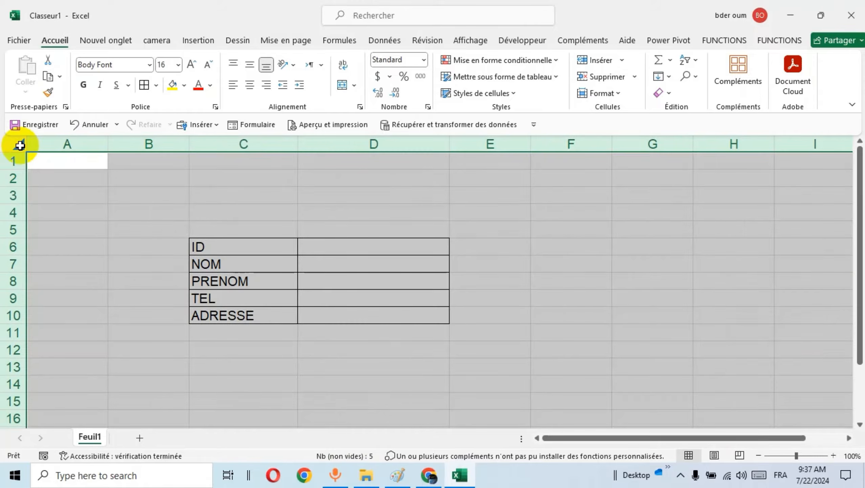
pyautogui.click(184, 86)
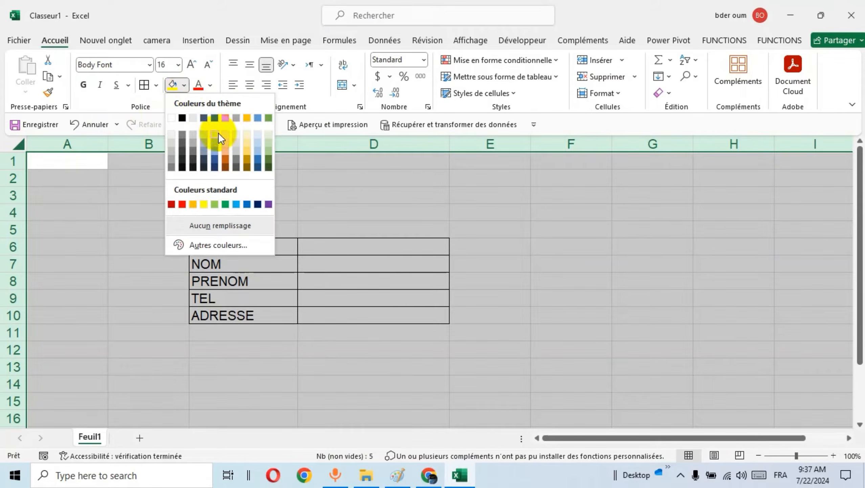
pyautogui.click(251, 145)
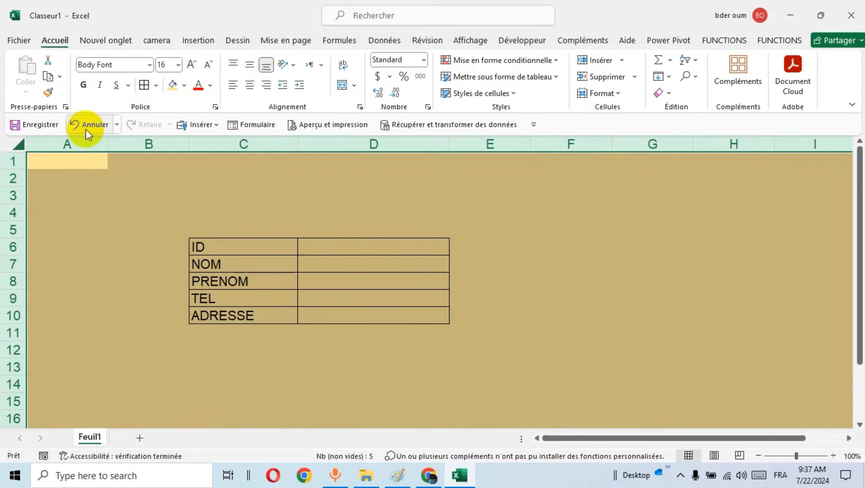
pyautogui.click(259, 201)
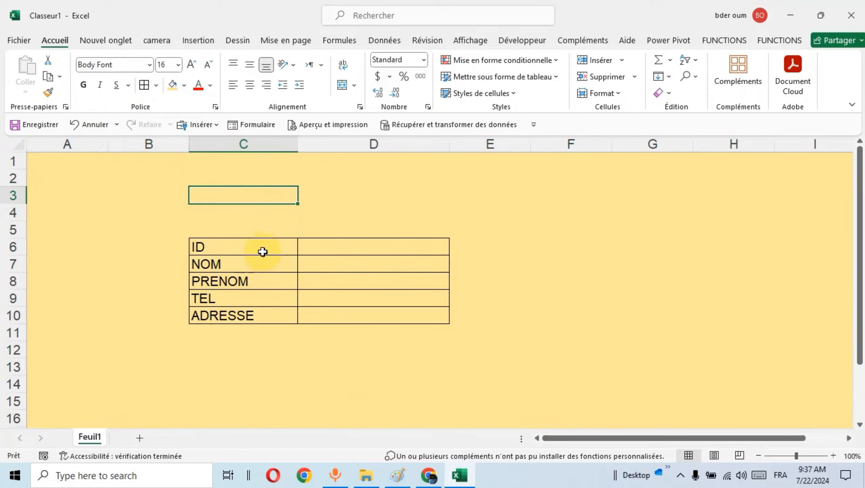
# Give the label cells C6:C10 a dark red fill and white text.
pyautogui.moveTo(263, 250); pyautogui.dragTo(263, 313)
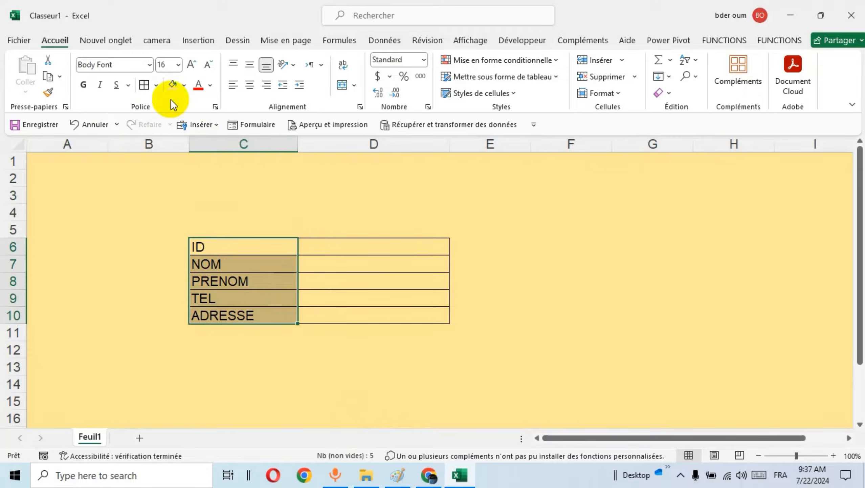
pyautogui.click(184, 85)
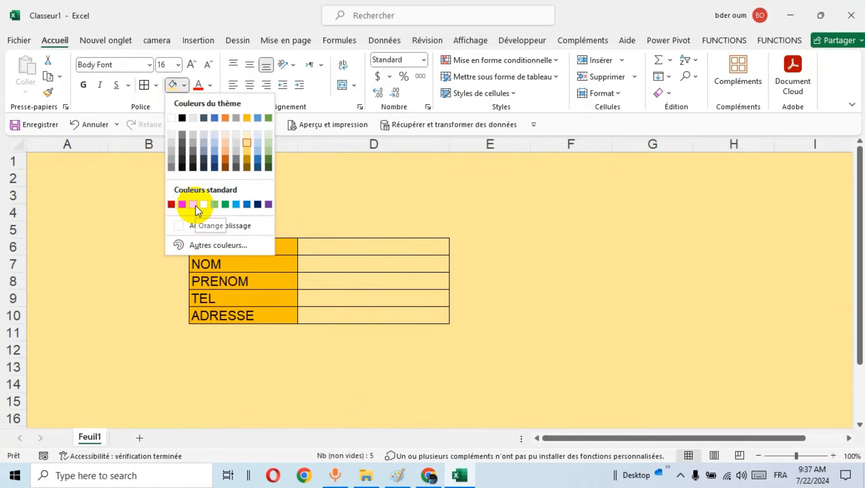
pyautogui.click(173, 204)
pyautogui.click(210, 85)
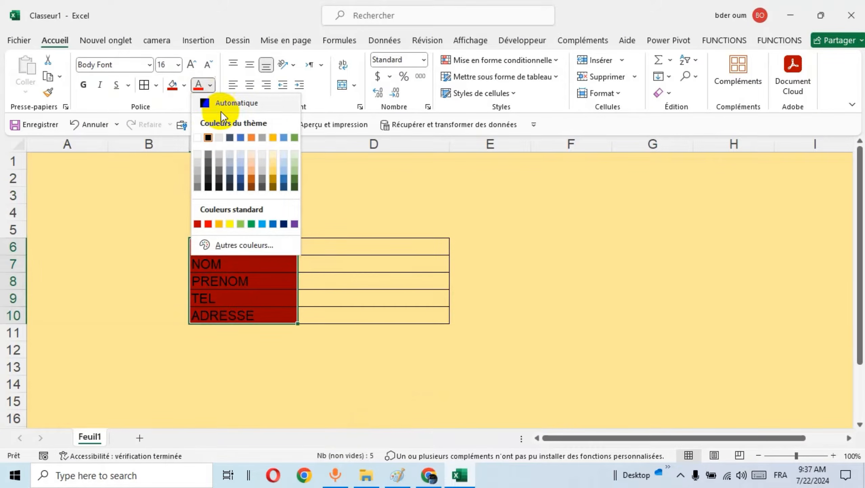
pyautogui.click(204, 136)
# Make the labels in C6:C10 bold and increase their font size to 20.
pyautogui.click(83, 84)
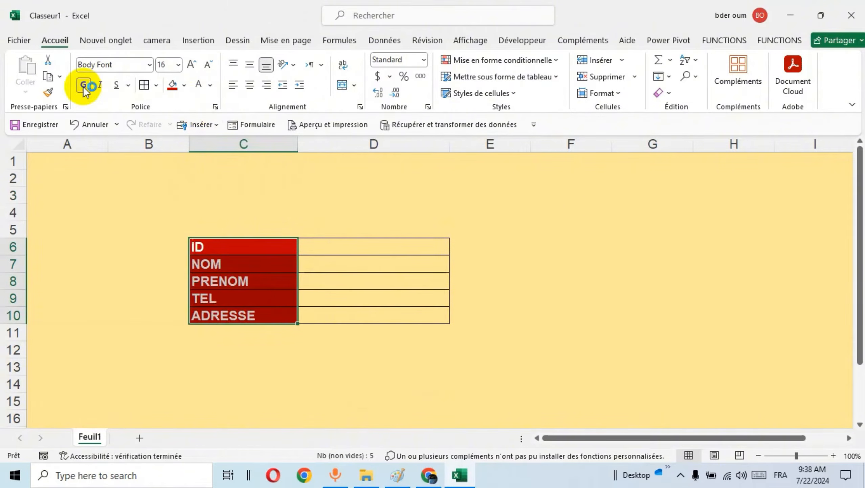
pyautogui.click(189, 66)
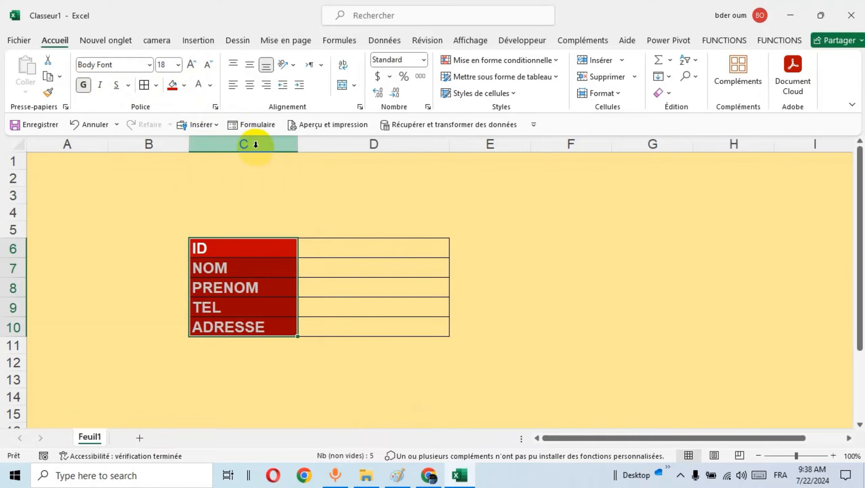
pyautogui.click(191, 66)
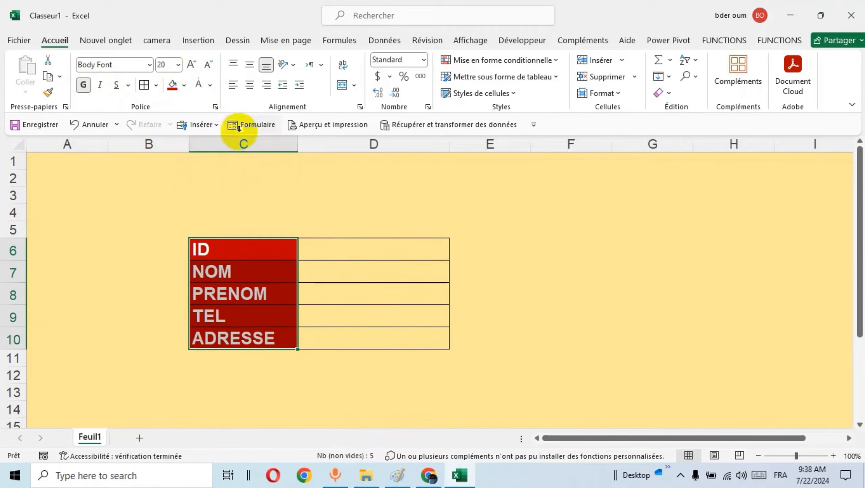
# Widen column C a little more to suit the enlarged labels.
pyautogui.click(276, 196)
pyautogui.moveTo(298, 141); pyautogui.dragTo(318, 144)
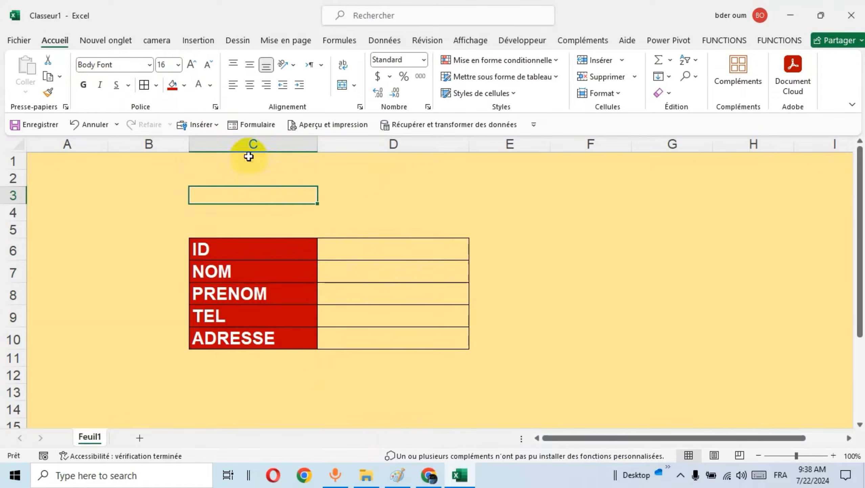
pyautogui.click(254, 138)
# Format all of column D as bold with font size 16.
pyautogui.click(322, 139)
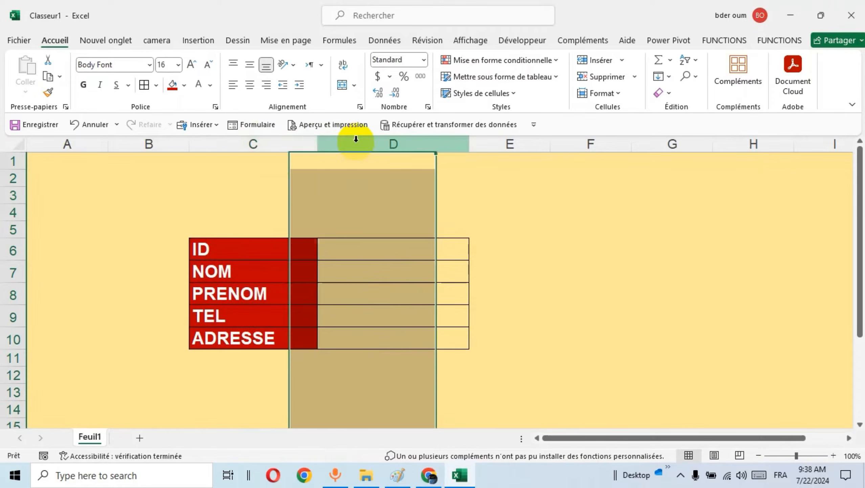
pyautogui.click(81, 85)
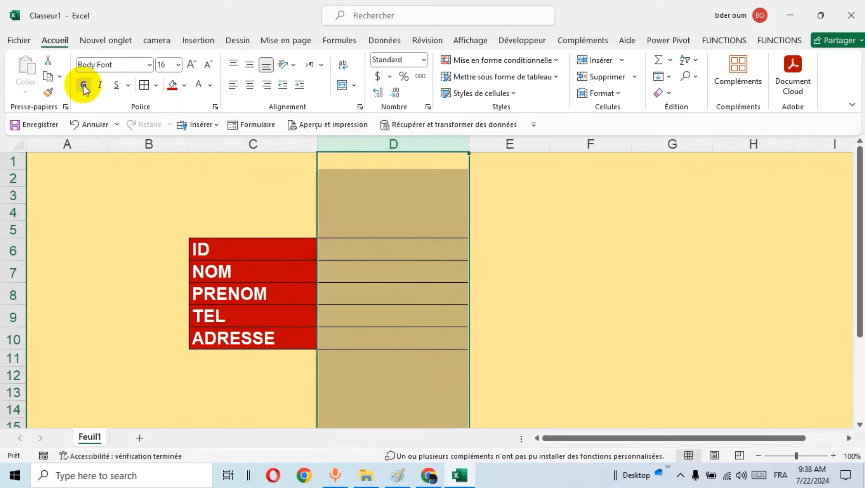
pyautogui.click(192, 65)
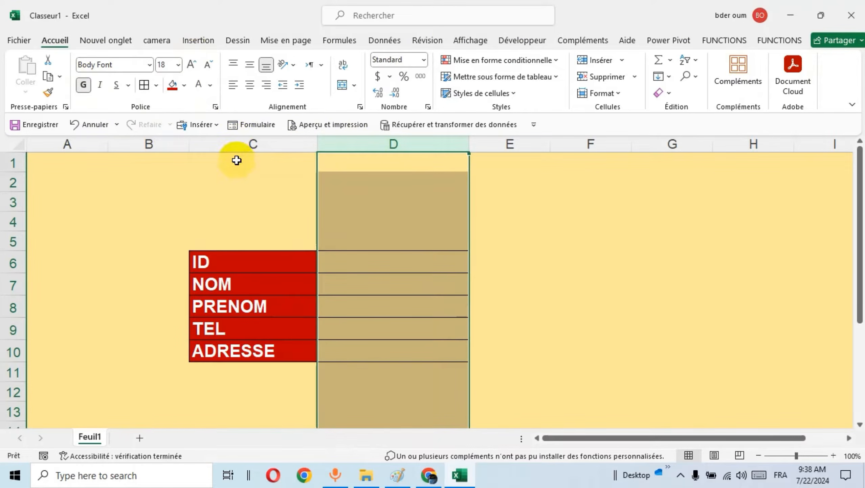
pyautogui.click(208, 65)
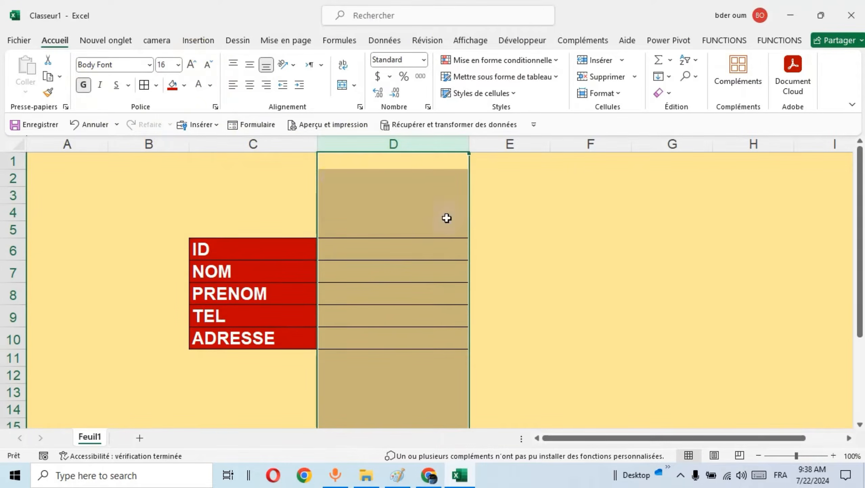
pyautogui.click(498, 197)
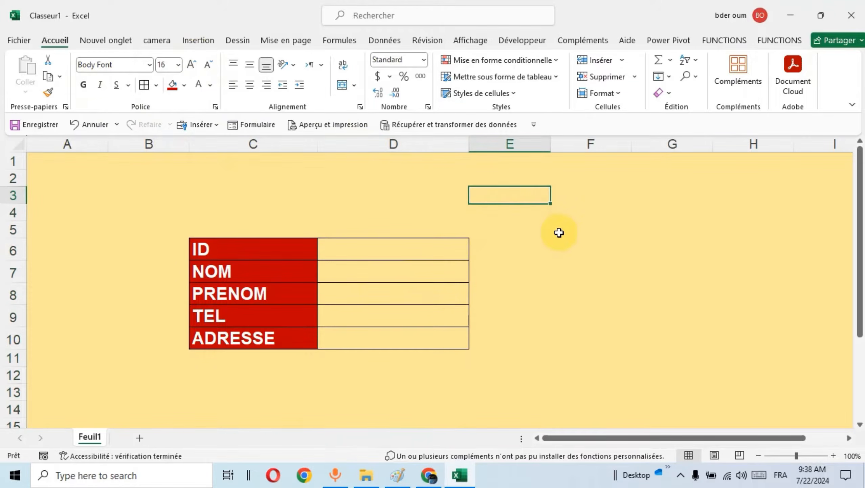
# Copy the labels in C6:C10 and paste them transposed as a header row from A1 on a new sheet.
pyautogui.scroll(-2, 560, 232)
pyautogui.scroll(2, 560, 233)
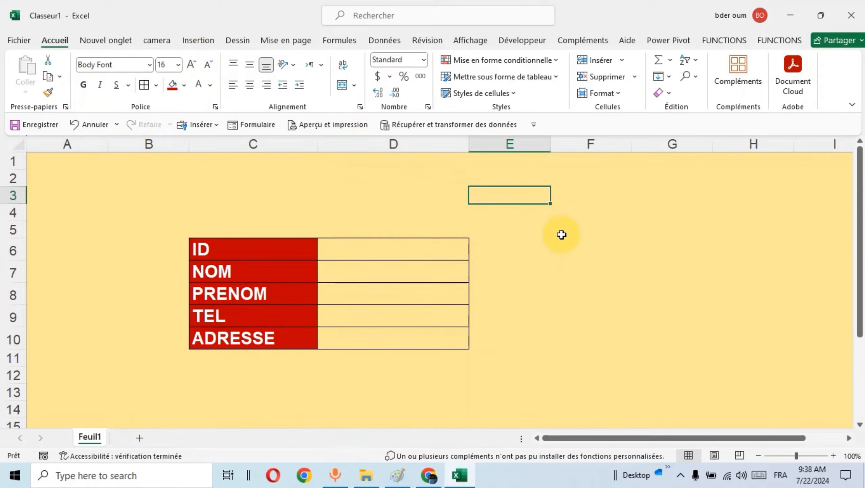
pyautogui.moveTo(251, 251); pyautogui.dragTo(252, 336)
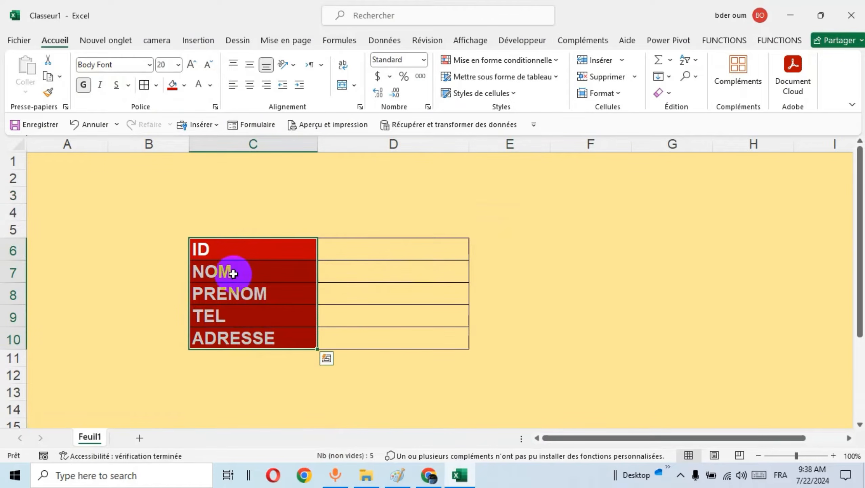
pyautogui.rightClick(253, 273)
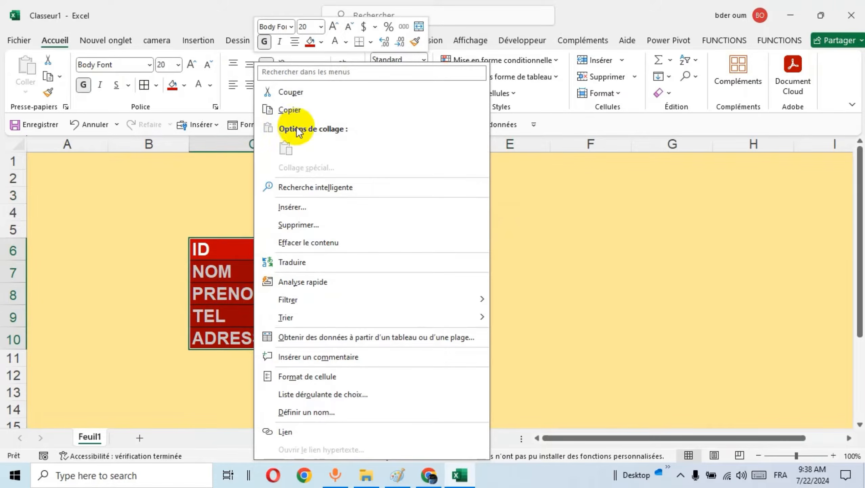
pyautogui.click(296, 113)
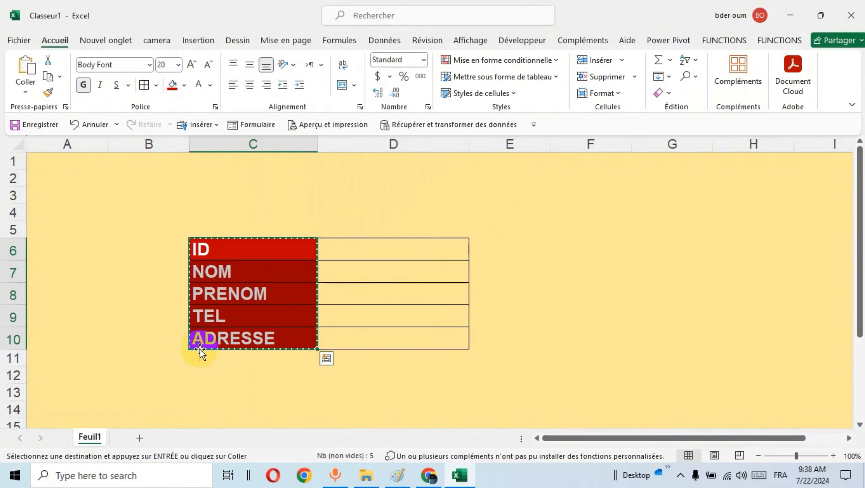
pyautogui.click(136, 437)
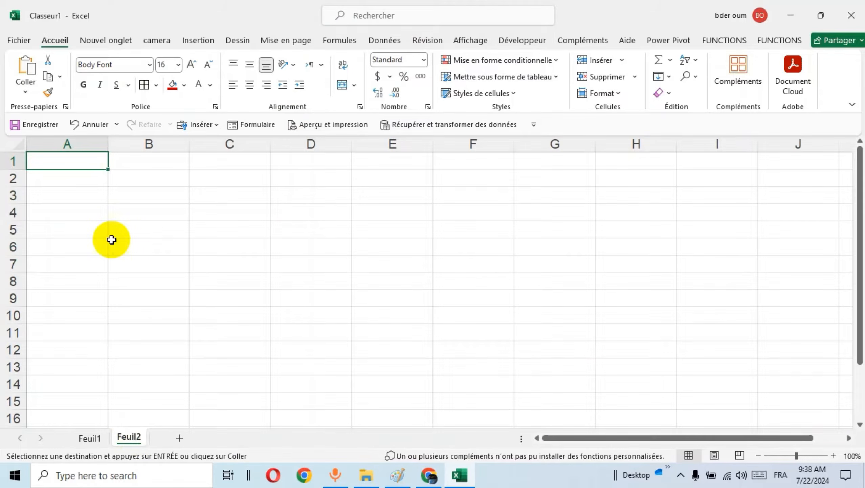
pyautogui.click(25, 92)
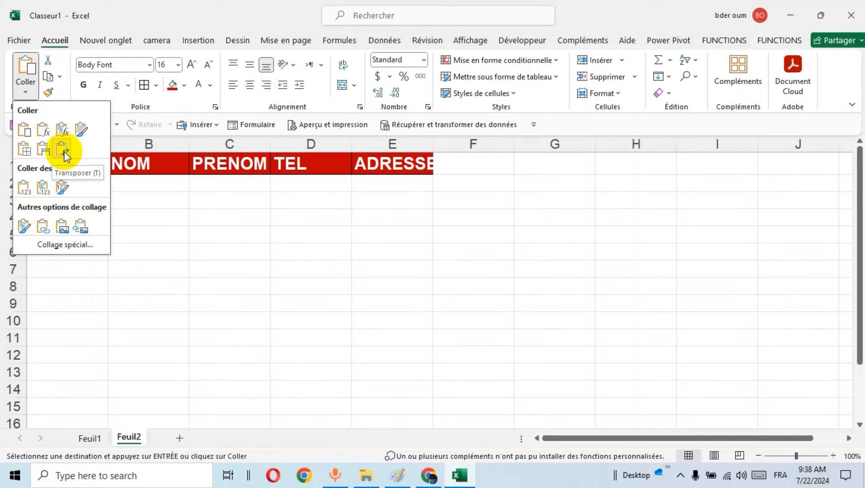
pyautogui.click(64, 151)
pyautogui.click(272, 215)
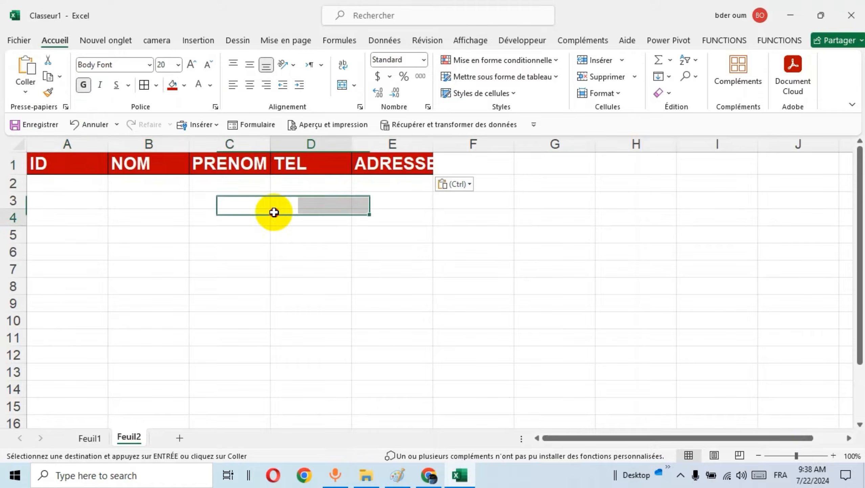
# Widen columns C, D and E on Feuil2 to suit the headers and narrow column A slightly.
pyautogui.moveTo(269, 144); pyautogui.dragTo(304, 144)
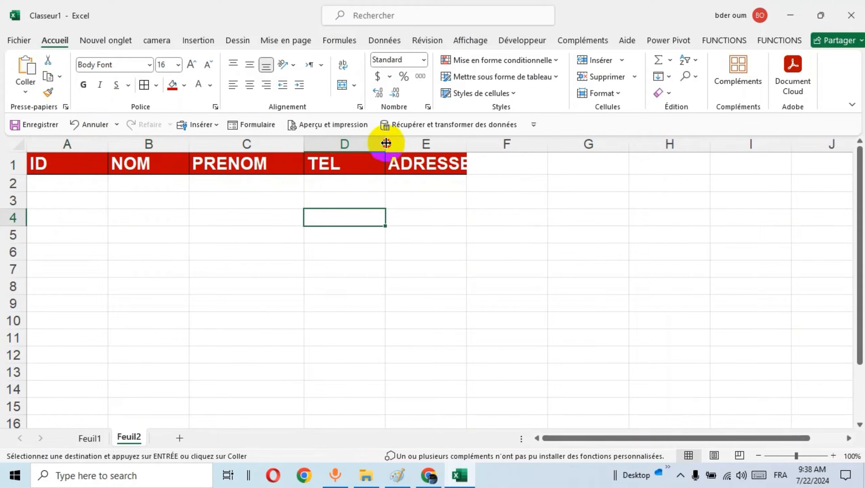
pyautogui.moveTo(384, 144); pyautogui.dragTo(414, 146)
pyautogui.moveTo(498, 146); pyautogui.dragTo(550, 146)
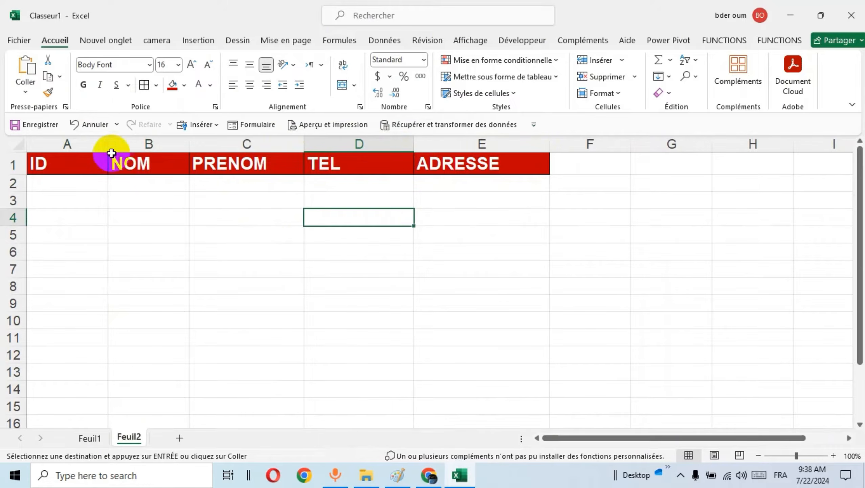
pyautogui.moveTo(108, 144); pyautogui.dragTo(105, 144)
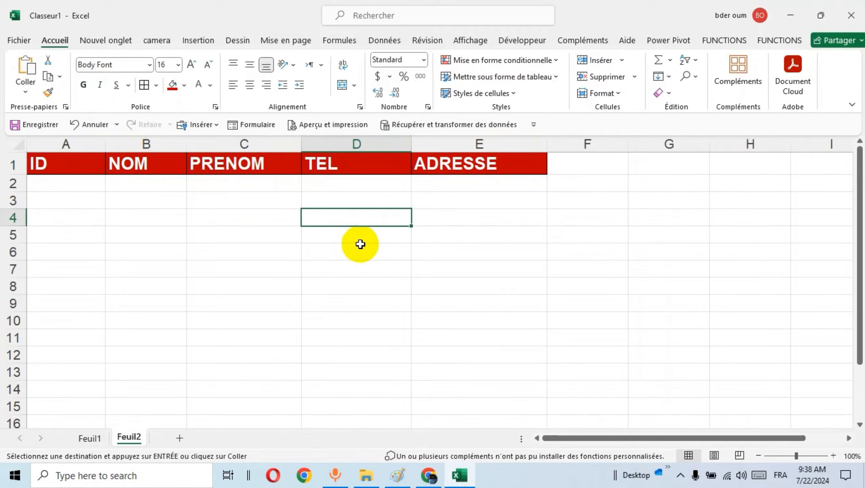
pyautogui.click(187, 334)
# Return to Feuil1, cancel the pending copy selection and select the ID entry cell D6.
pyautogui.click(89, 437)
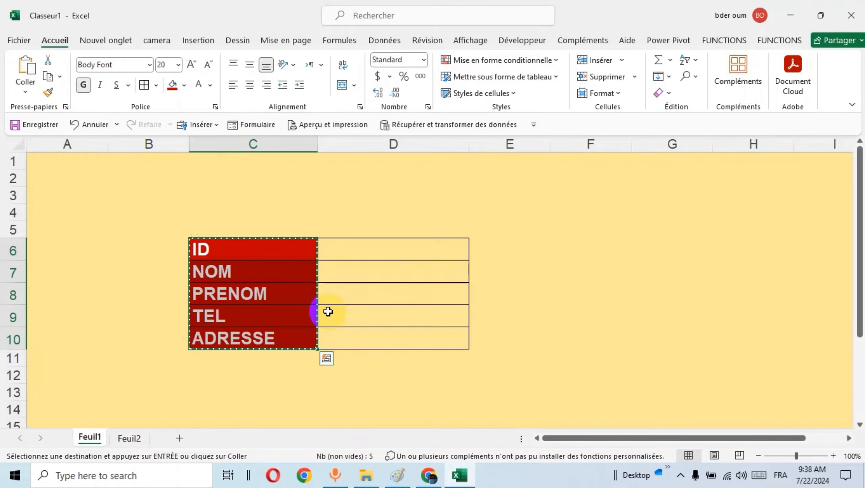
pyautogui.press('Escape')
pyautogui.click(401, 251)
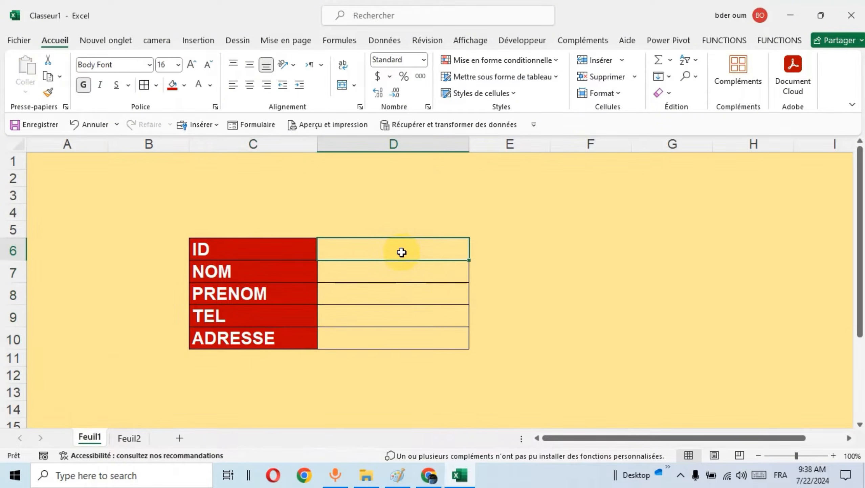
pyautogui.write('JA')
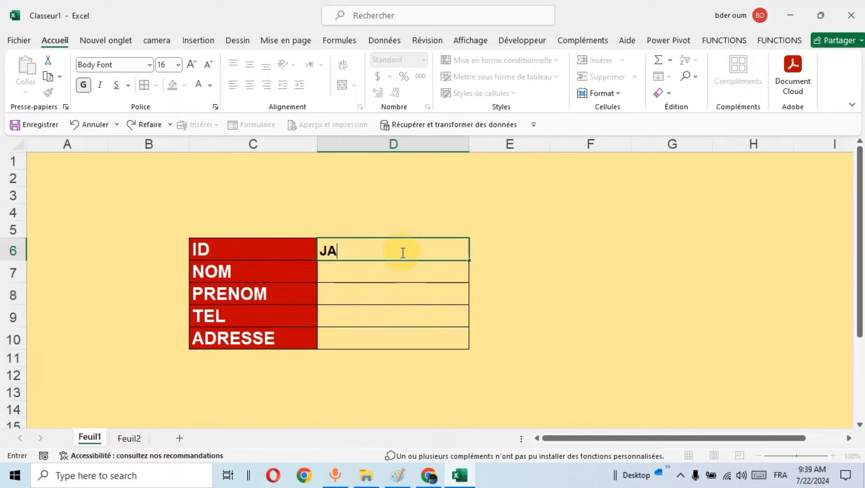
pyautogui.write('CK')
pyautogui.press('Return')
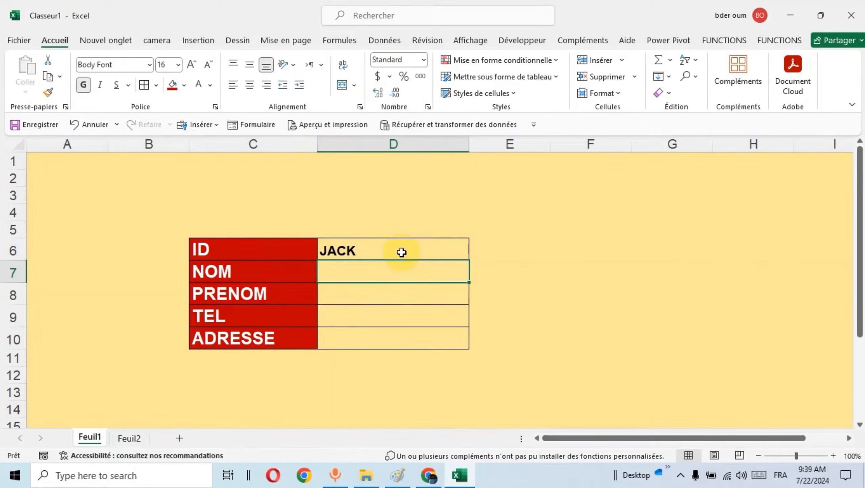
# Fill D6:D8 with the sample ID, last name and first name, replacing the wrong entry in the ID field.
pyautogui.click(402, 252)
pyautogui.press('BackSpace')
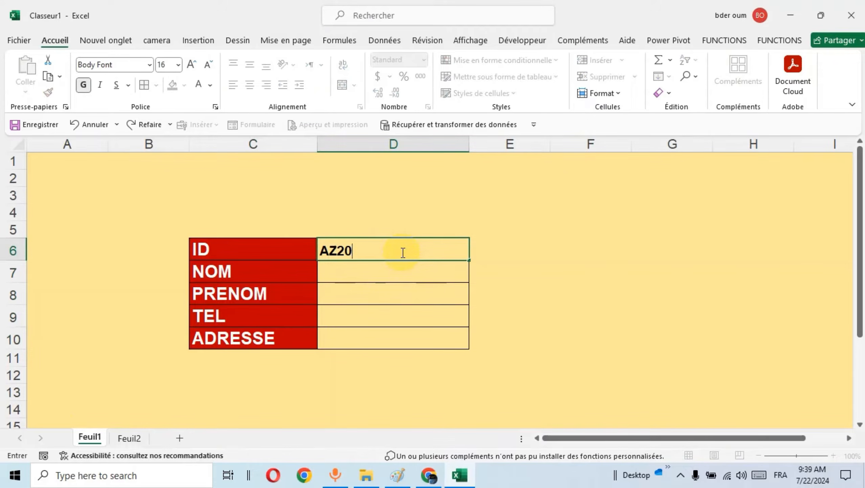
pyautogui.press('Return')
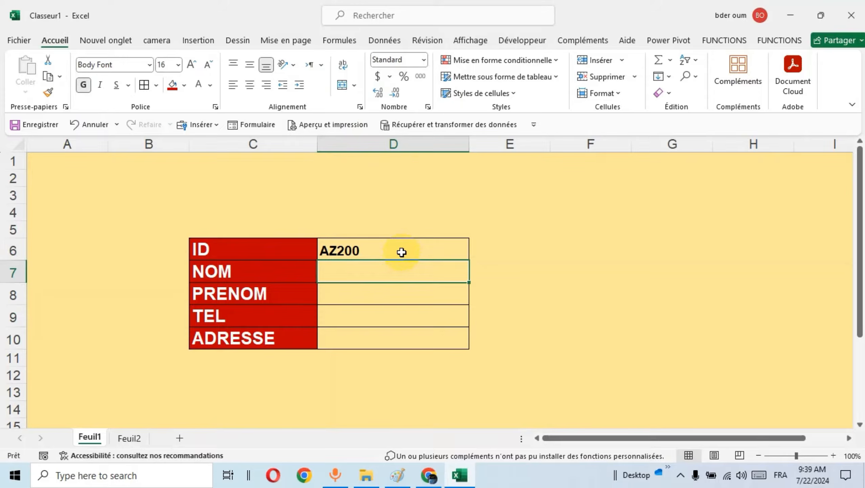
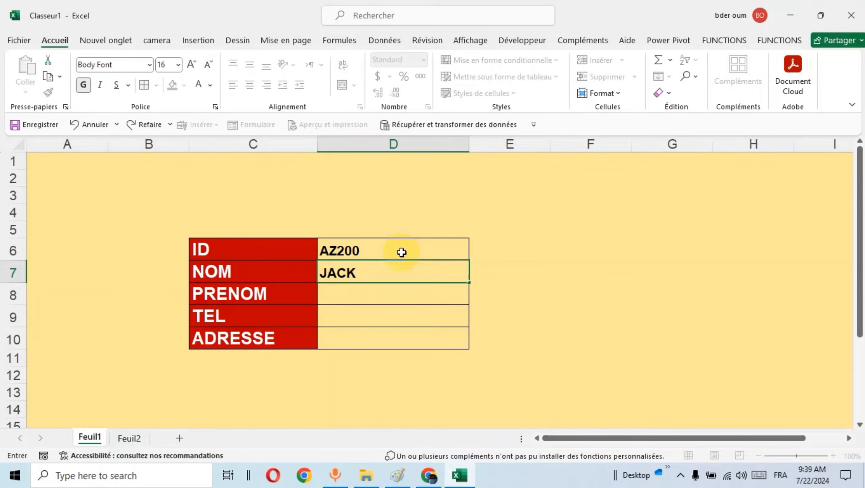
pyautogui.press('Return')
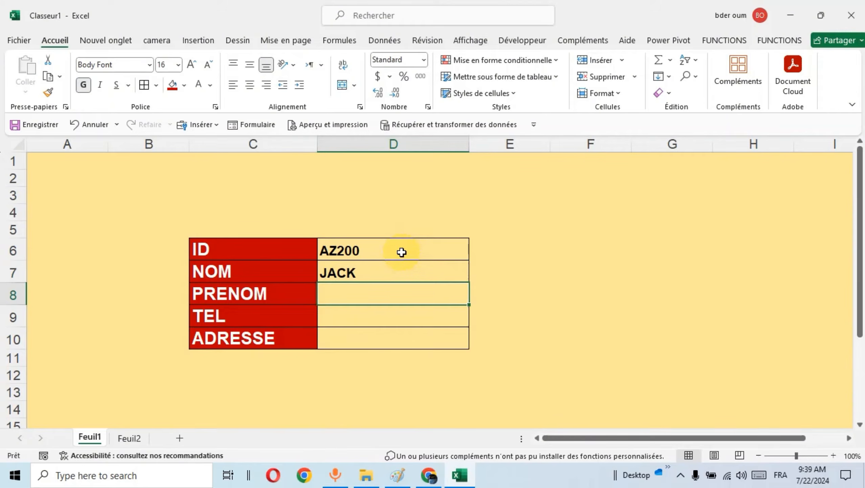
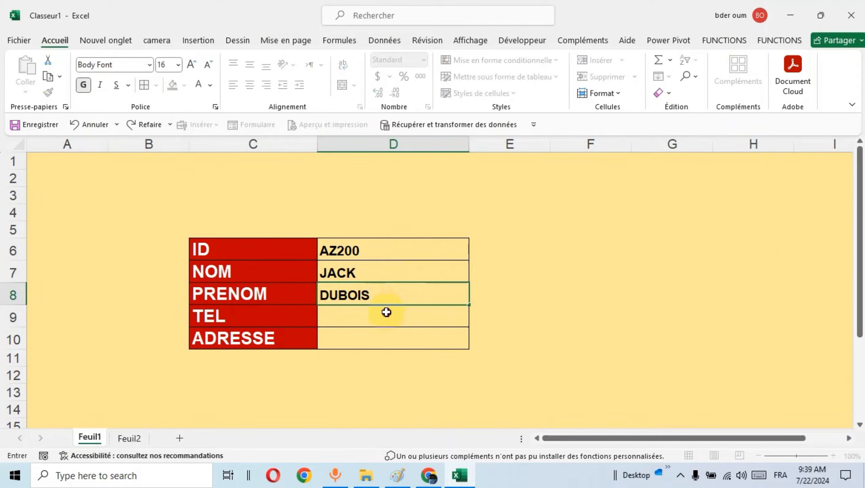
pyautogui.press('Return')
# Enter the phone number in D9 and France as the address in D10.
pyautogui.write('254857')
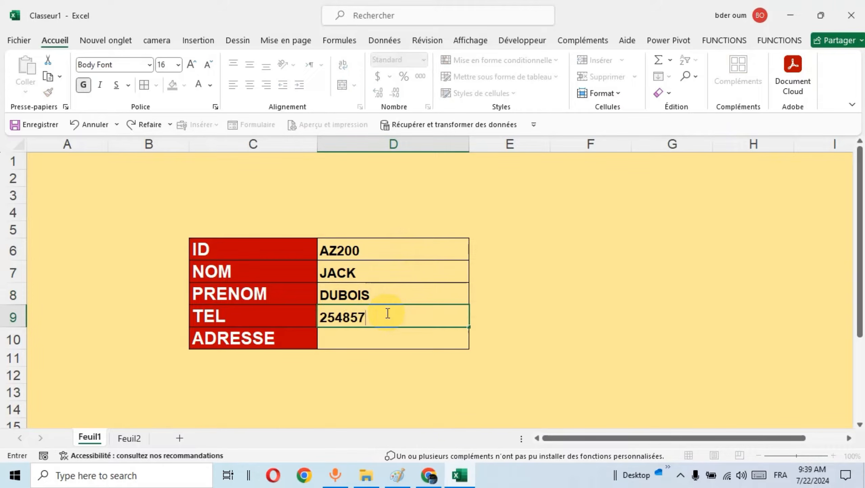
pyautogui.write('45')
pyautogui.click(370, 344)
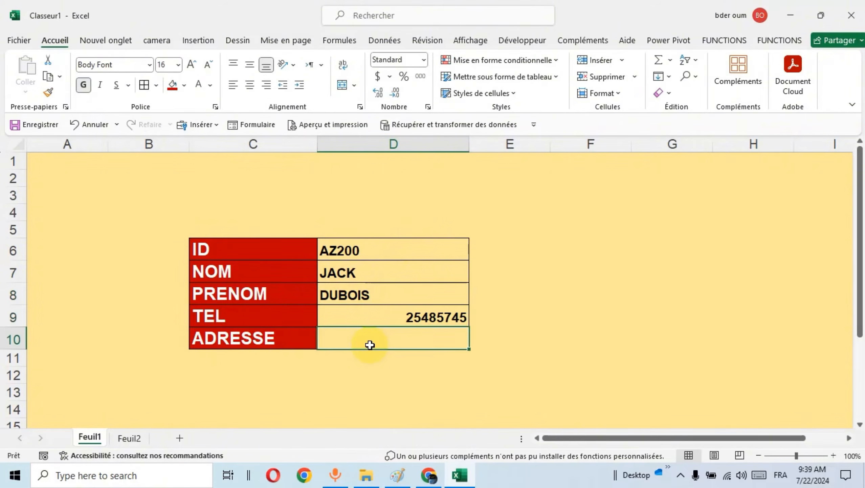
pyautogui.write('FRANCE')
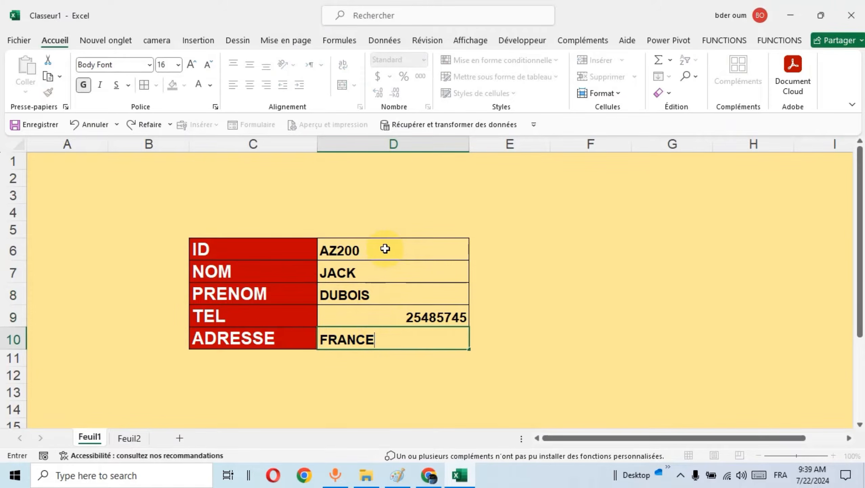
# Left-align the entries in D6:D10.
pyautogui.moveTo(387, 247); pyautogui.dragTo(397, 339)
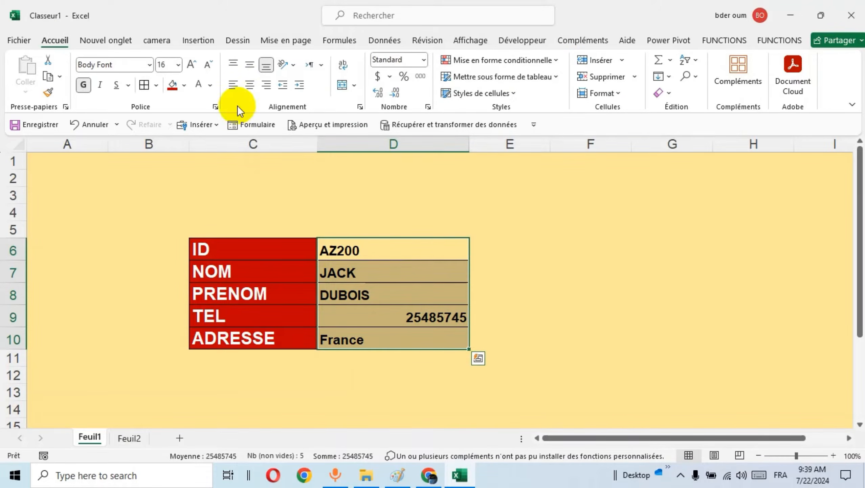
pyautogui.click(232, 85)
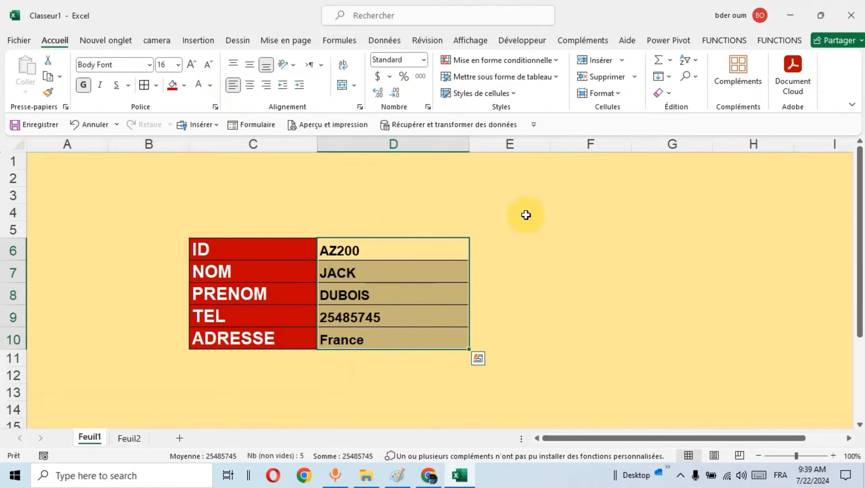
pyautogui.click(546, 232)
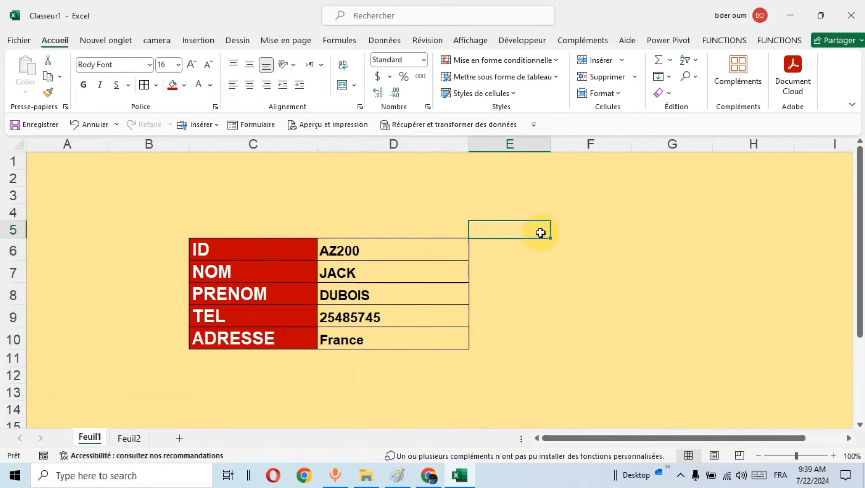
pyautogui.click(520, 242)
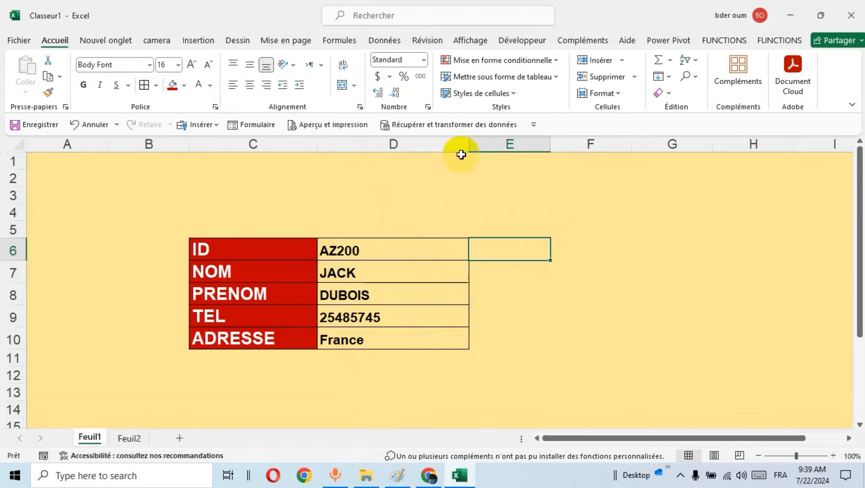
# Start recording a macro named AJ, stored in this workbook.
pyautogui.click(524, 43)
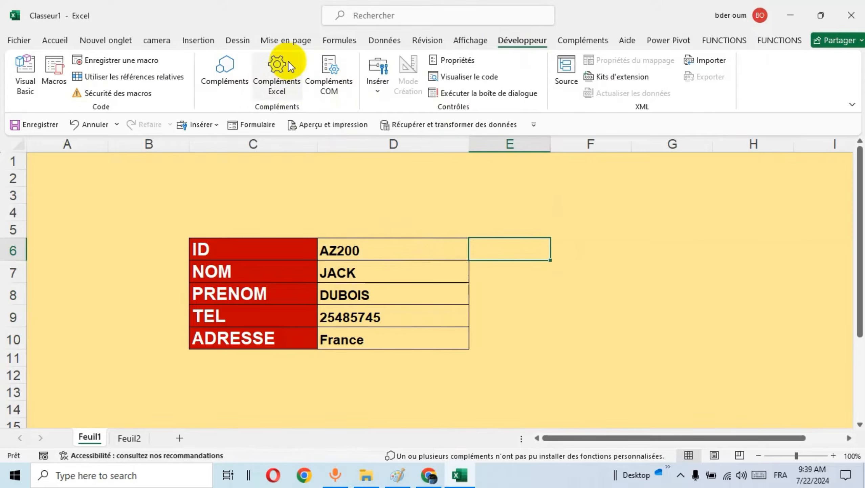
pyautogui.click(134, 64)
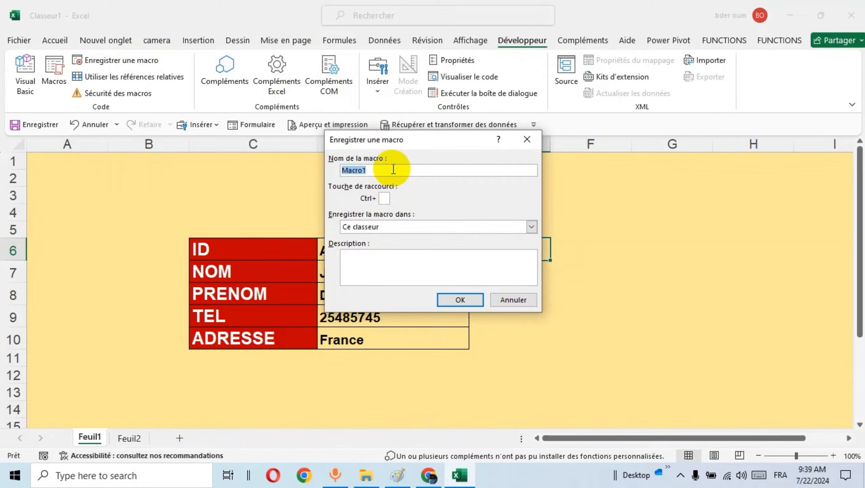
pyautogui.write('AJOUTER')
pyautogui.click(455, 299)
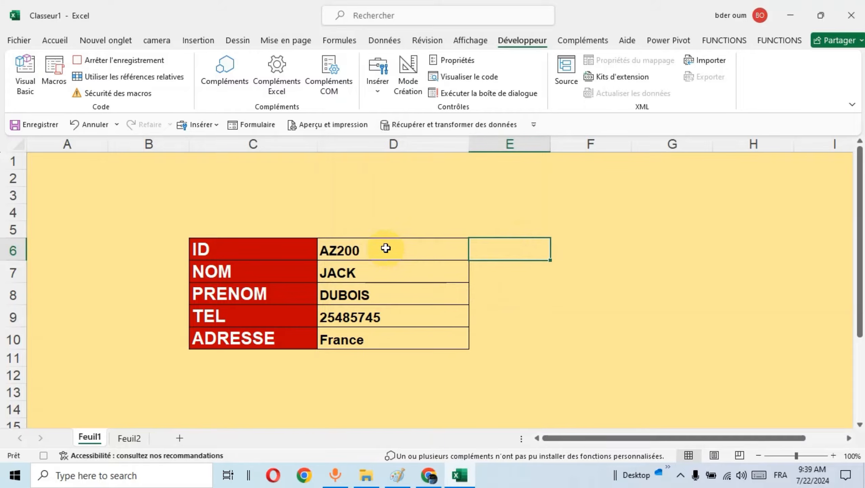
# Copy the form entries in D6:D10 while the macro is recording.
pyautogui.moveTo(385, 248); pyautogui.dragTo(392, 339)
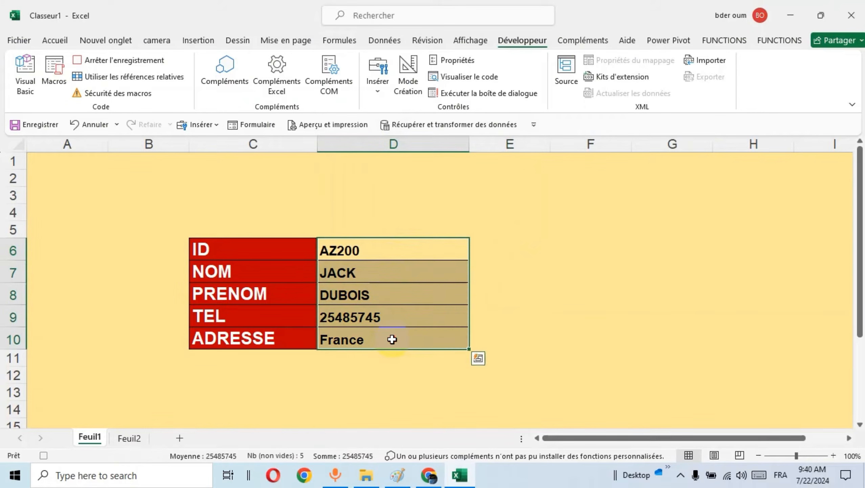
pyautogui.rightClick(379, 257)
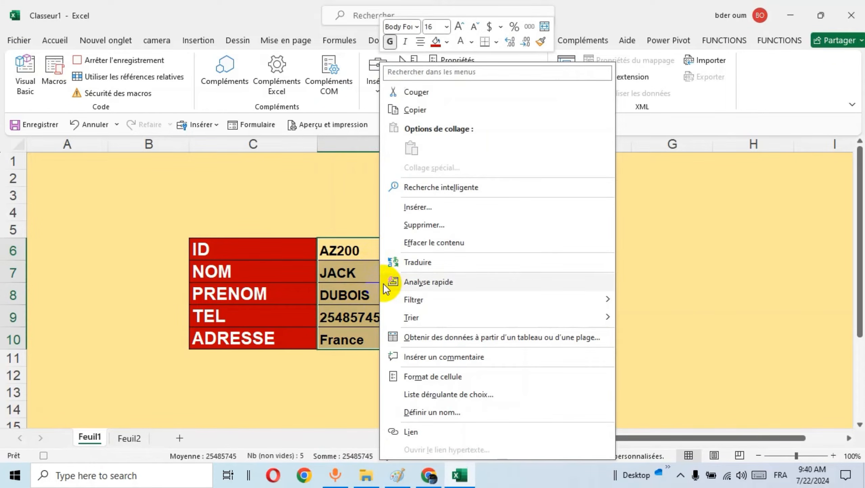
pyautogui.click(427, 112)
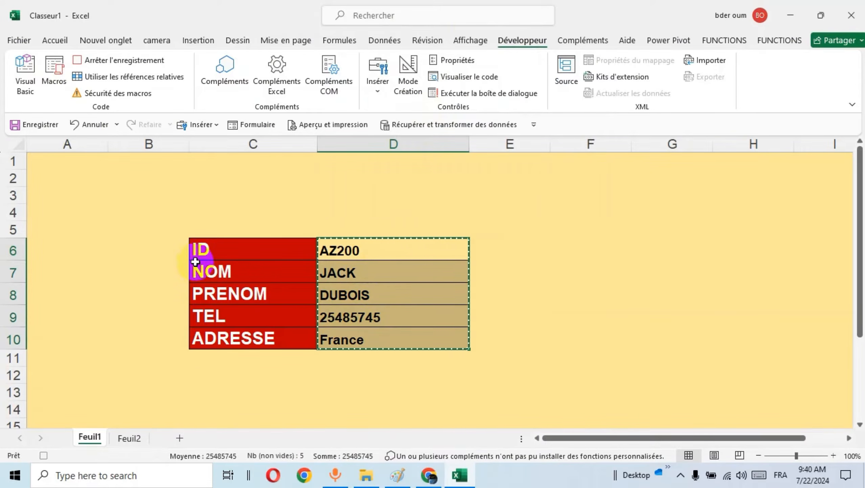
# On Feuil2, record jumping from F1 to the sheet's last row, across to column A, and up to the last filled cell.
pyautogui.click(129, 438)
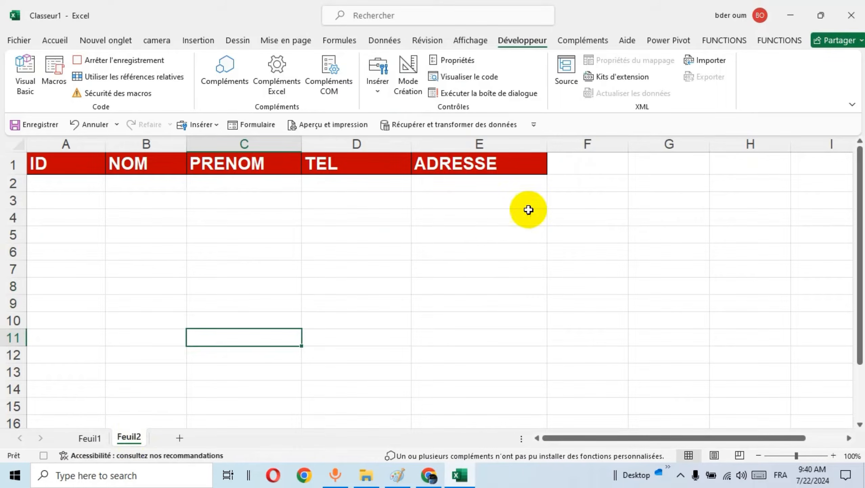
pyautogui.click(583, 164)
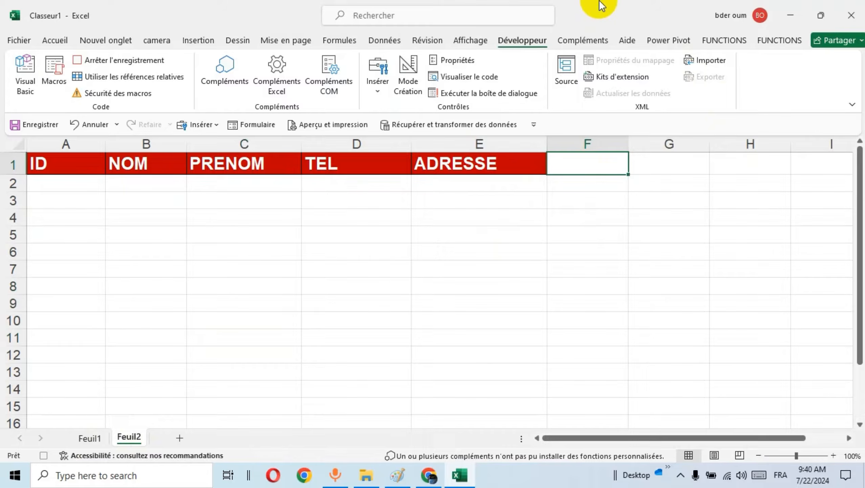
pyautogui.hotkey('ctrl', 'Down')
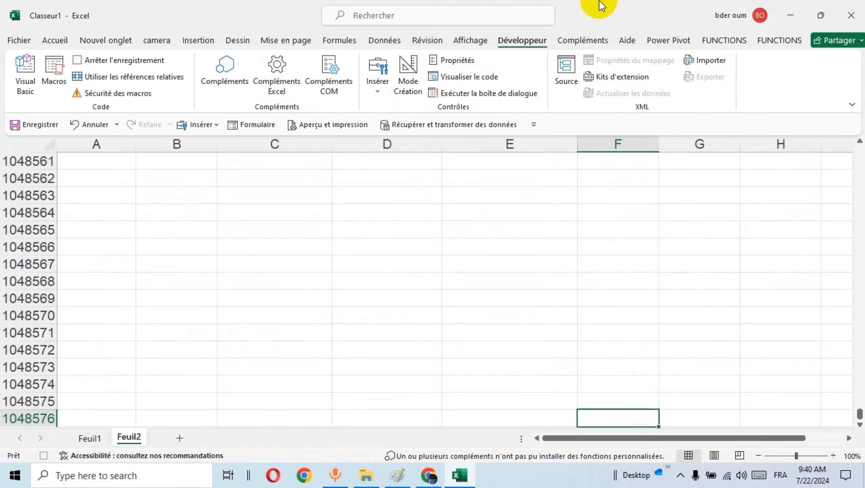
pyautogui.hotkey('ctrl', 'Left')
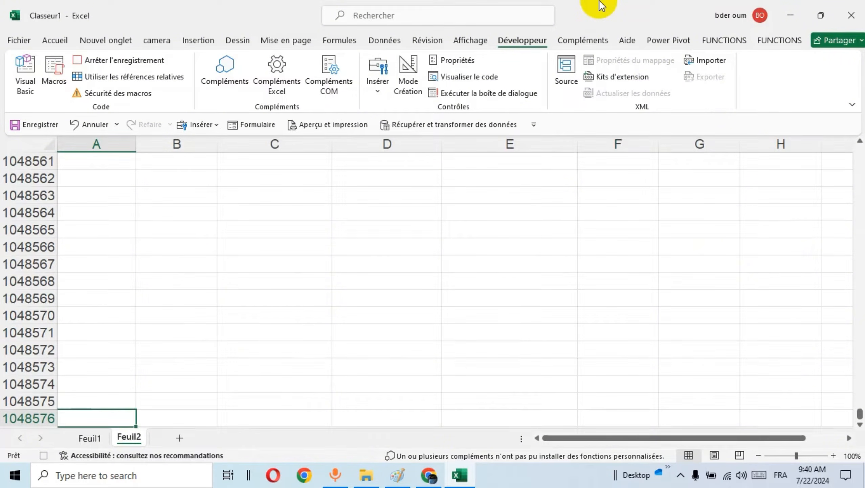
pyautogui.hotkey('ctrl', 'Up')
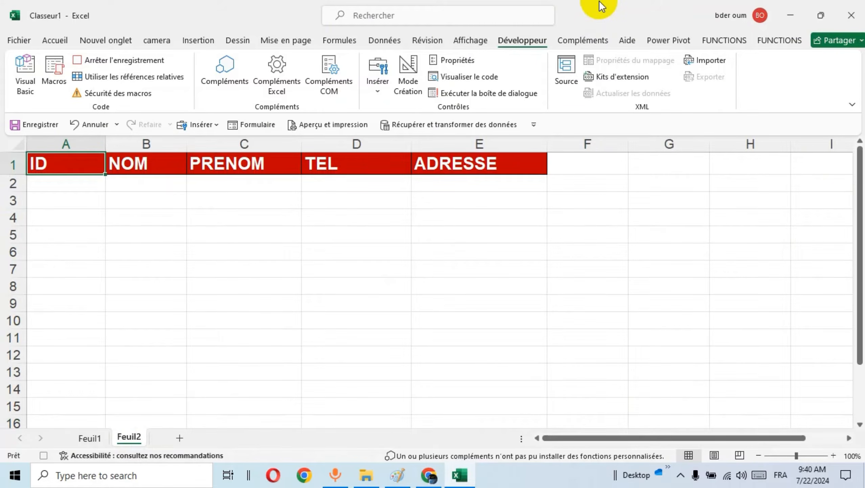
# Move one cell down to A2 with relative references enabled only for that move, and paste the copied form entries transposed.
pyautogui.click(151, 79)
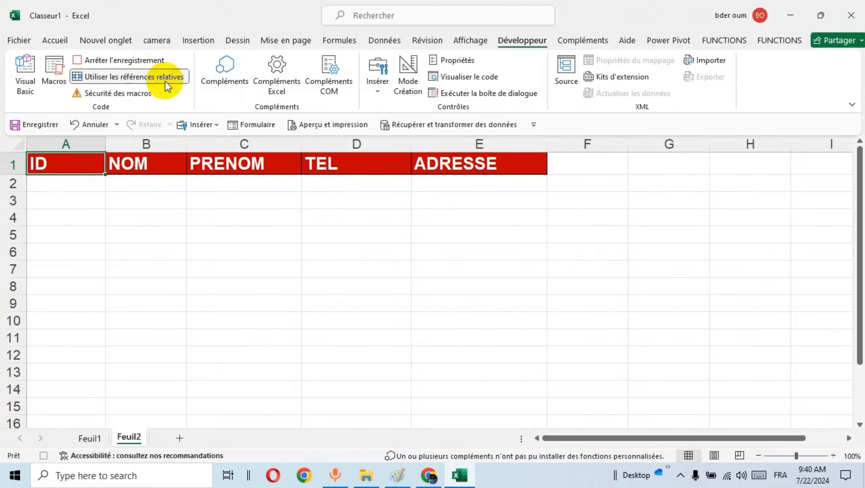
pyautogui.click(61, 185)
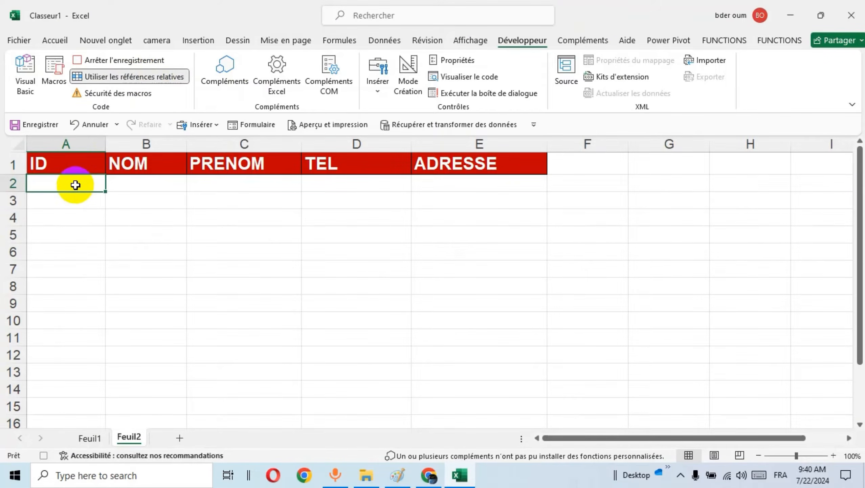
pyautogui.click(128, 78)
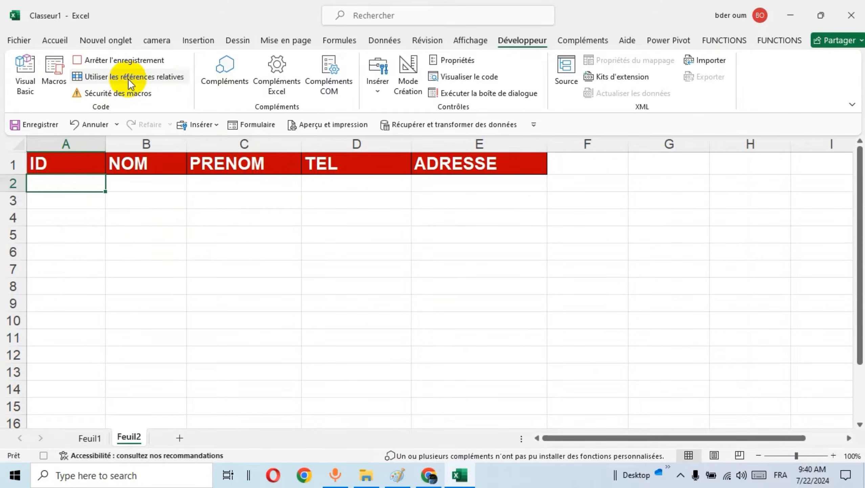
pyautogui.rightClick(60, 184)
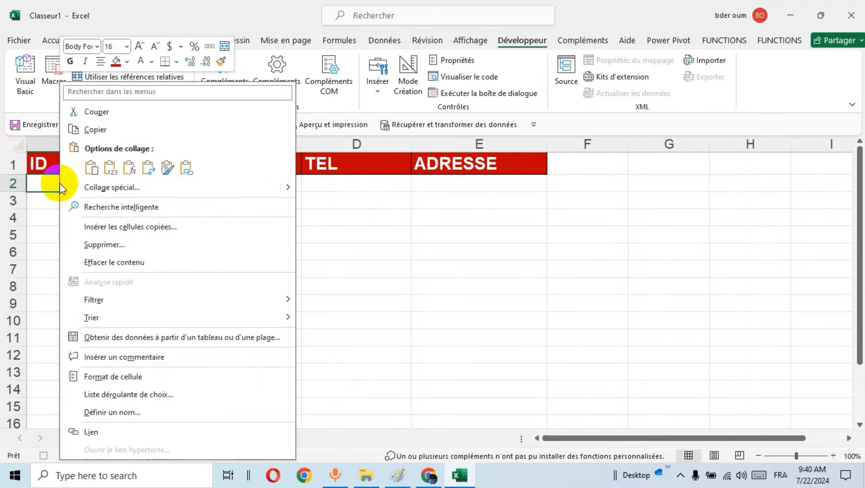
pyautogui.click(147, 168)
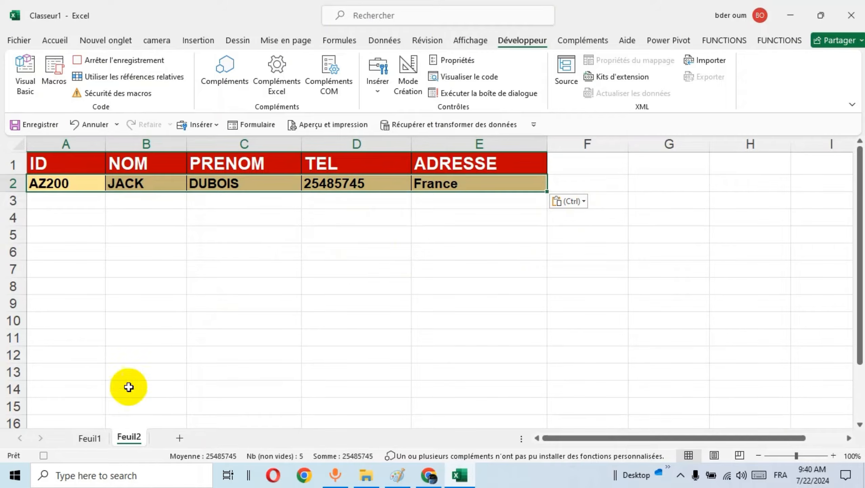
# Clear the entries in D6:D10 on Feuil1 and stop recording the macro, checking the pasted record on Feuil2.
pyautogui.click(92, 438)
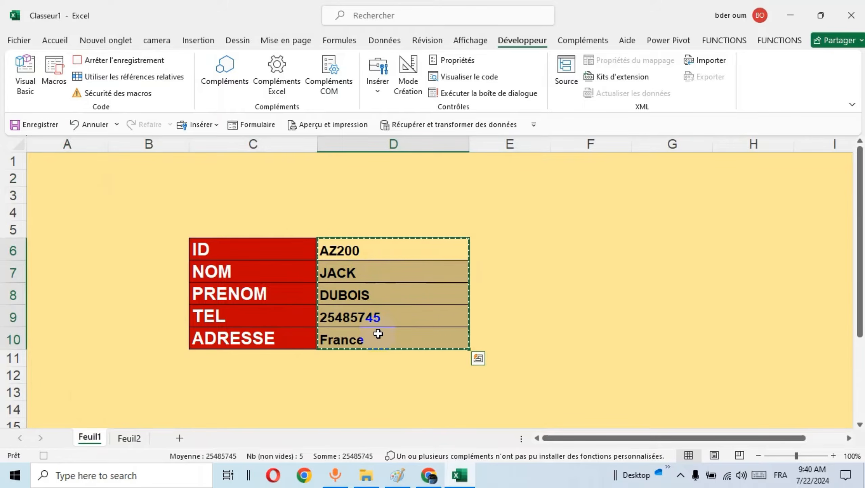
pyautogui.press('Delete')
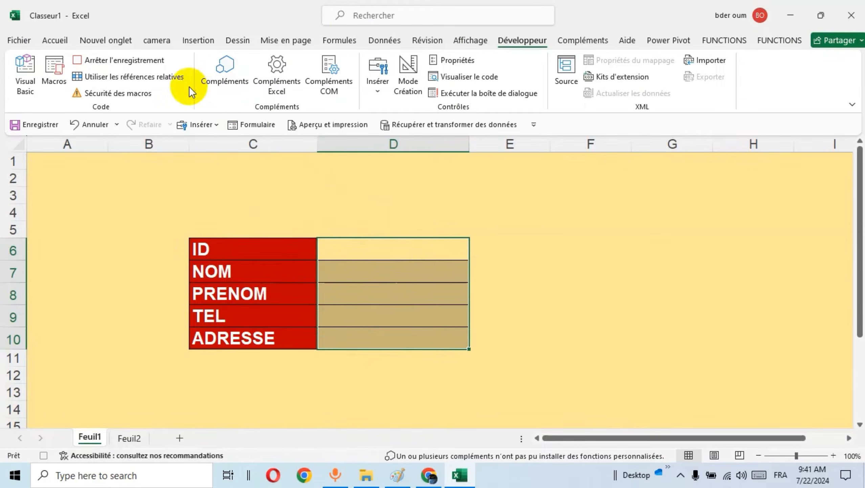
pyautogui.click(137, 62)
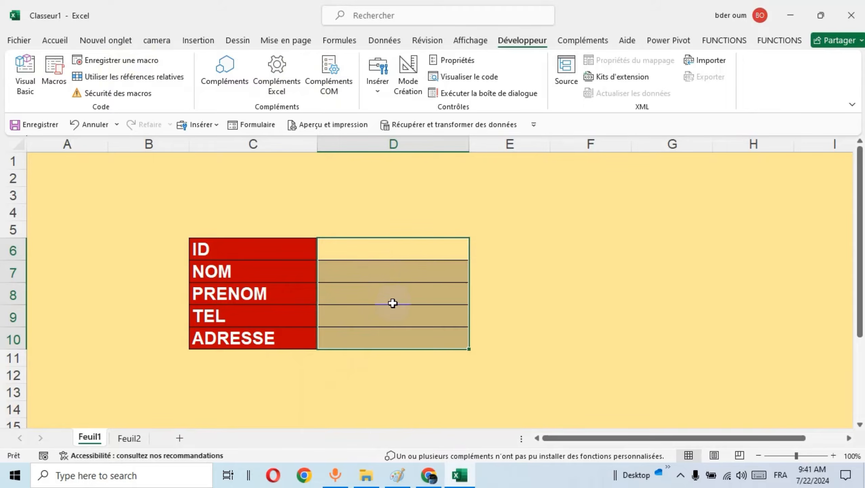
pyautogui.click(131, 438)
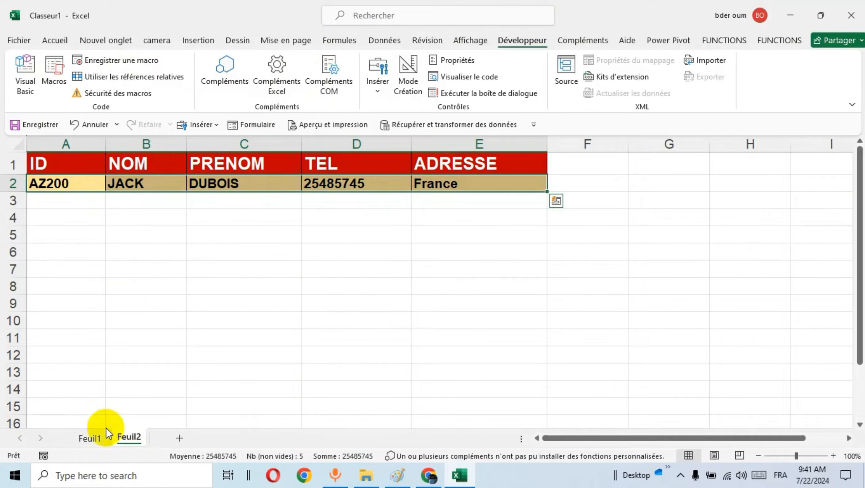
pyautogui.click(89, 437)
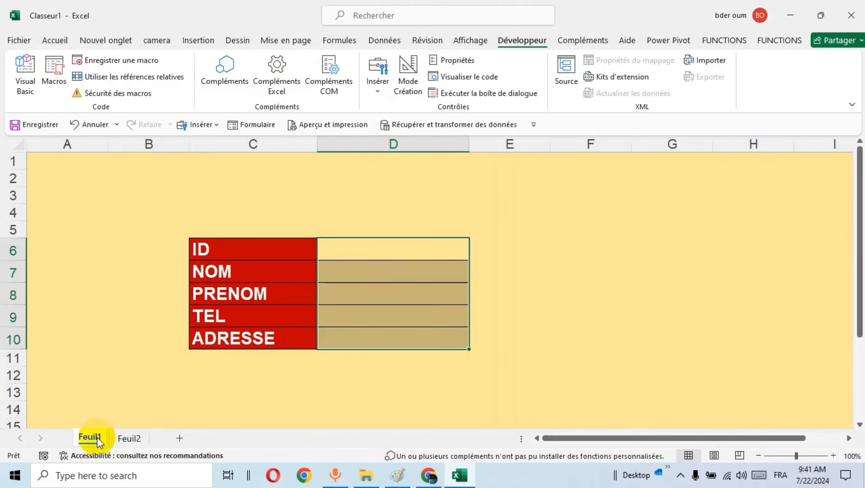
# Draw a rounded rectangle about 0.48" high and 2" wide below the form on Feuil1, around rows 12 to 13.
pyautogui.click(202, 42)
pyautogui.click(181, 92)
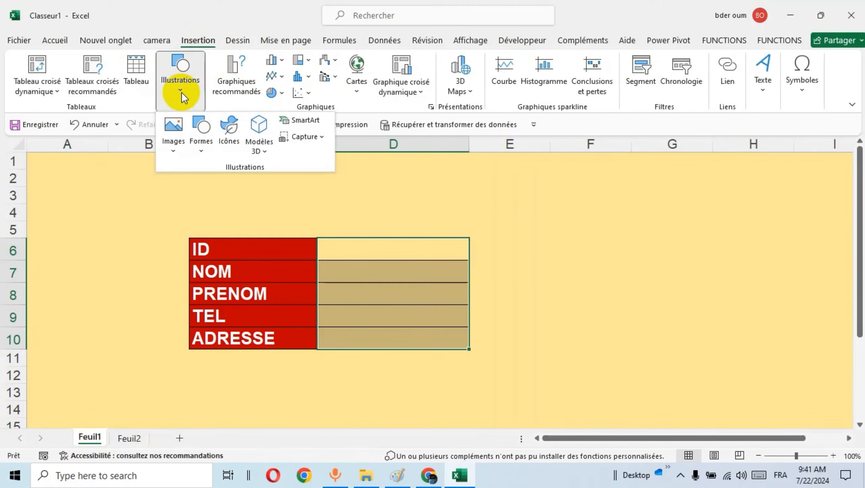
pyautogui.click(203, 143)
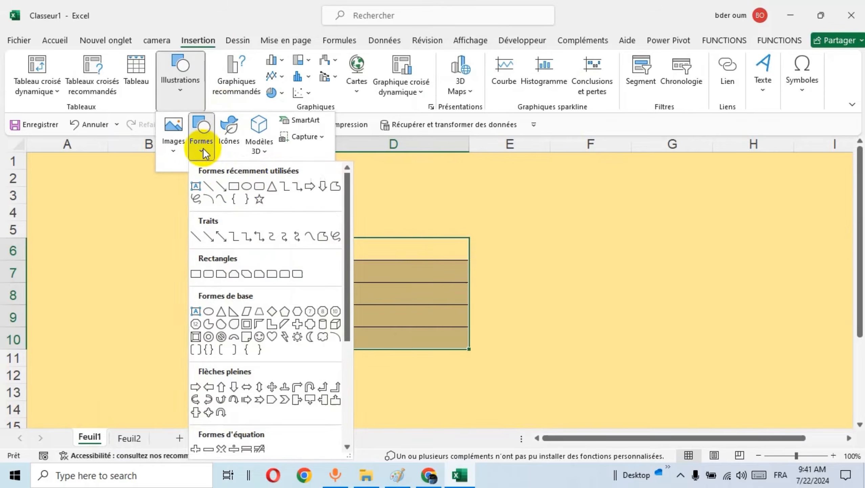
pyautogui.click(260, 193)
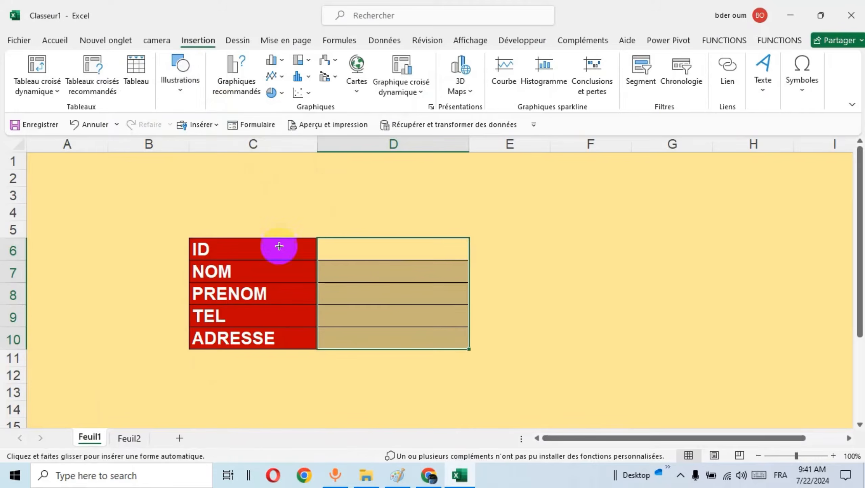
pyautogui.moveTo(287, 374); pyautogui.dragTo(408, 403)
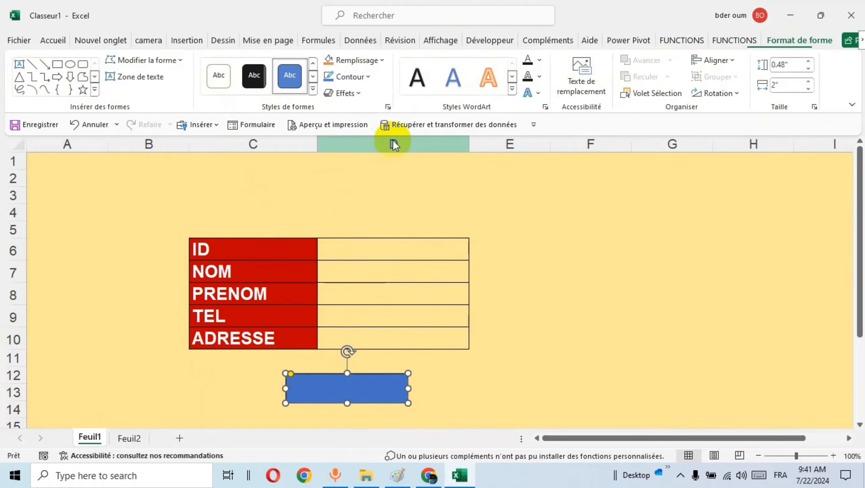
# Fill the rounded rectangle with a darker blue theme colour and apply the first predefined 3D shape effect.
pyautogui.click(366, 76)
pyautogui.click(379, 61)
pyautogui.click(379, 60)
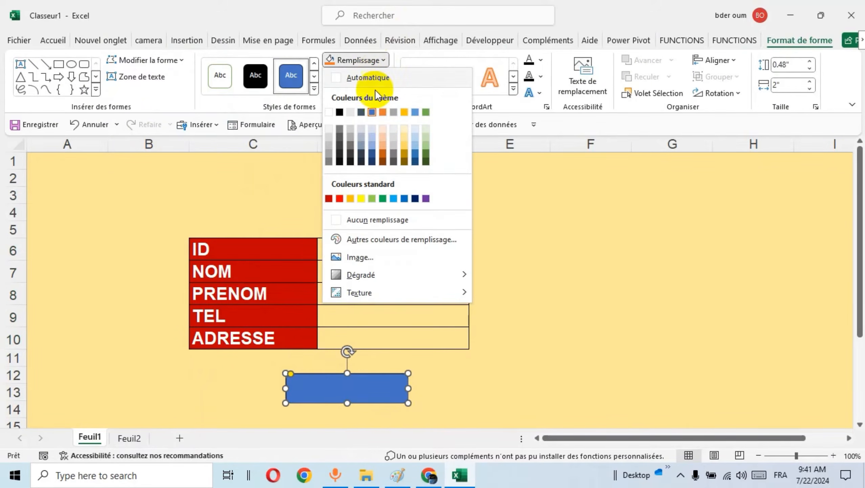
pyautogui.click(374, 151)
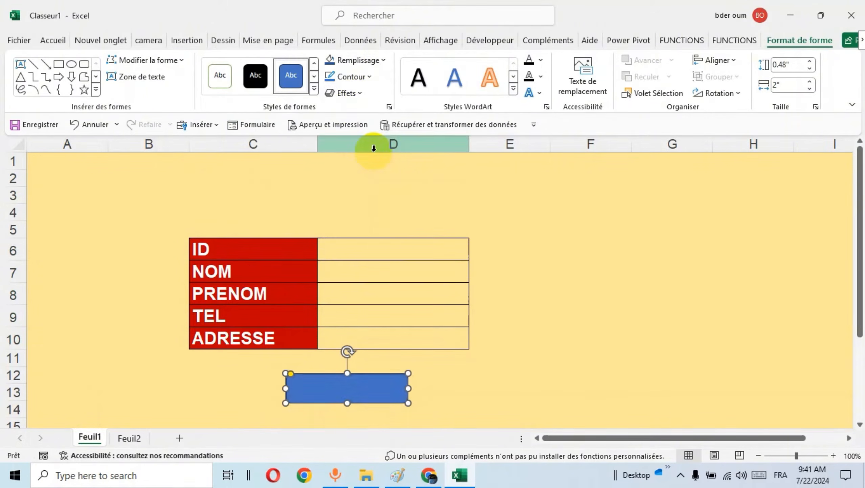
pyautogui.click(362, 93)
pyautogui.moveTo(369, 117)
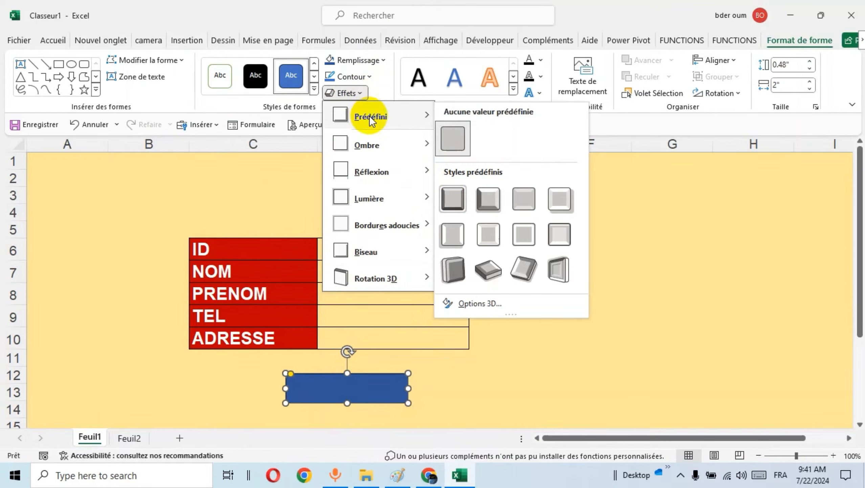
pyautogui.click(446, 193)
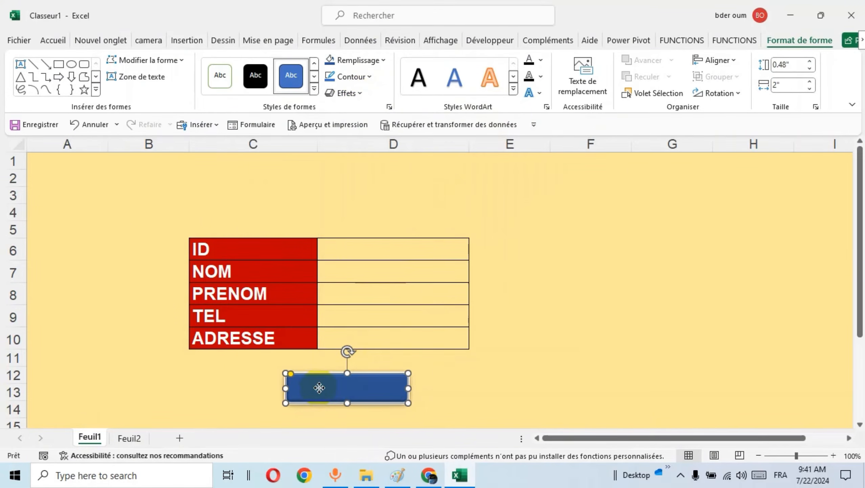
# Add the text Enregisté to the rounded rectangle below the form.
pyautogui.rightClick(320, 388)
pyautogui.click(395, 136)
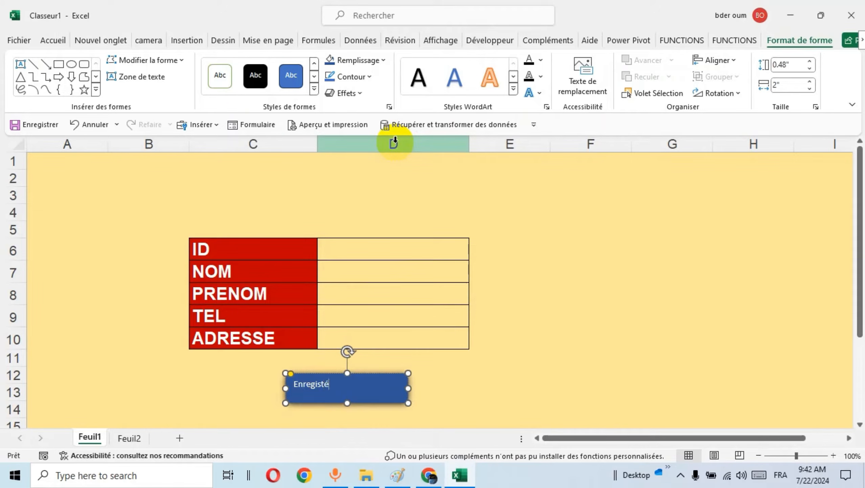
# Format the Enregisté text in the shape as bold, 24 pt and horizontally centred.
pyautogui.click(311, 384)
pyautogui.doubleClick(311, 384)
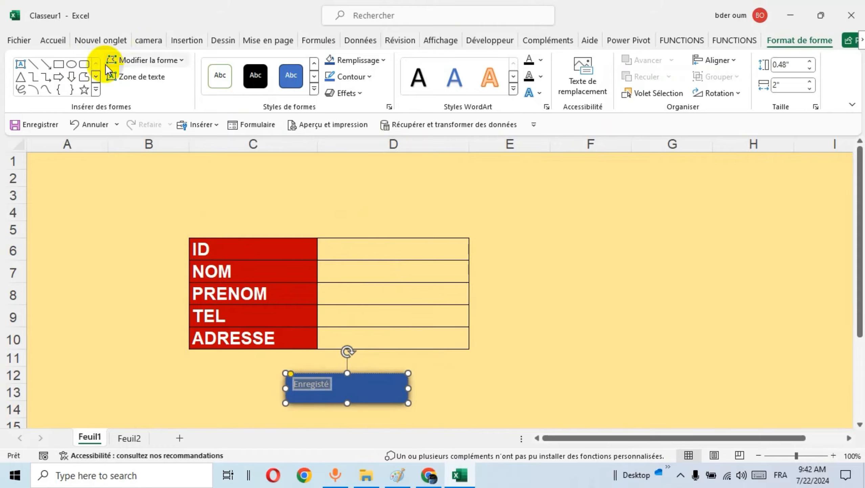
pyautogui.click(53, 41)
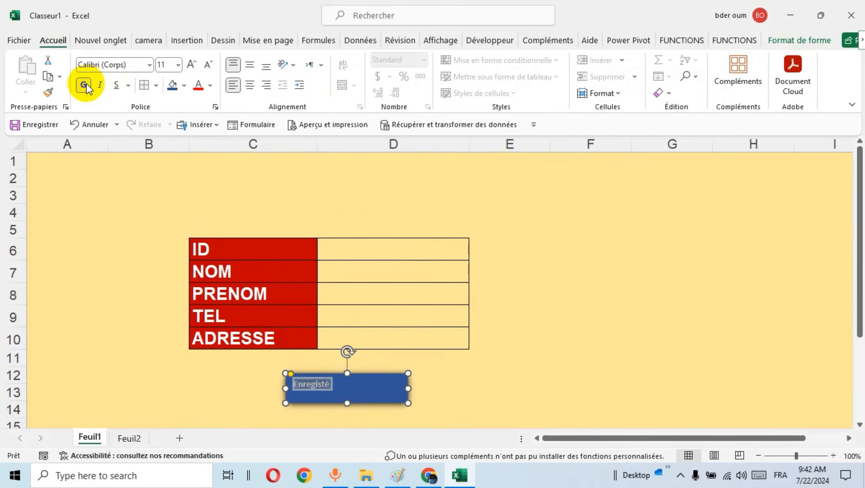
pyautogui.click(193, 64)
pyautogui.click(190, 64)
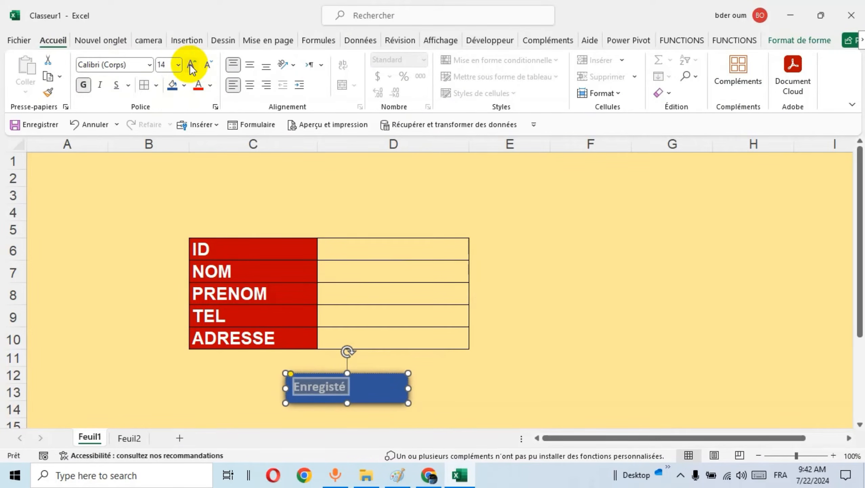
pyautogui.click(190, 64)
pyautogui.click(190, 65)
pyautogui.click(251, 85)
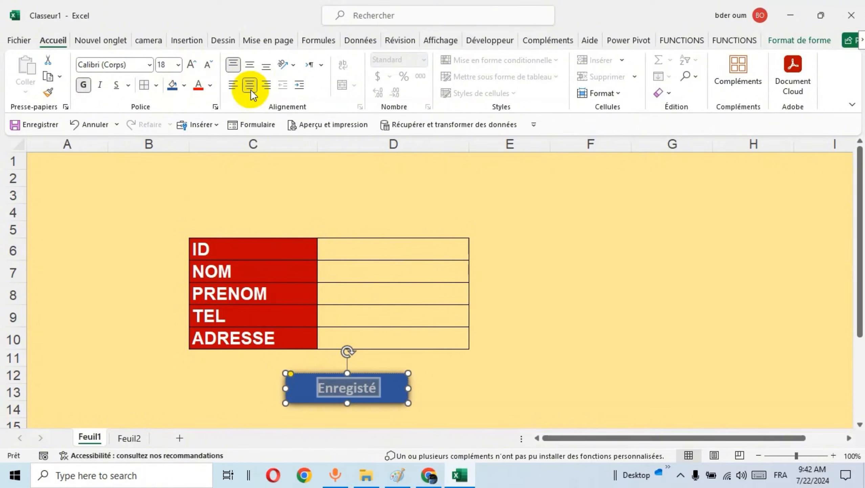
pyautogui.click(192, 69)
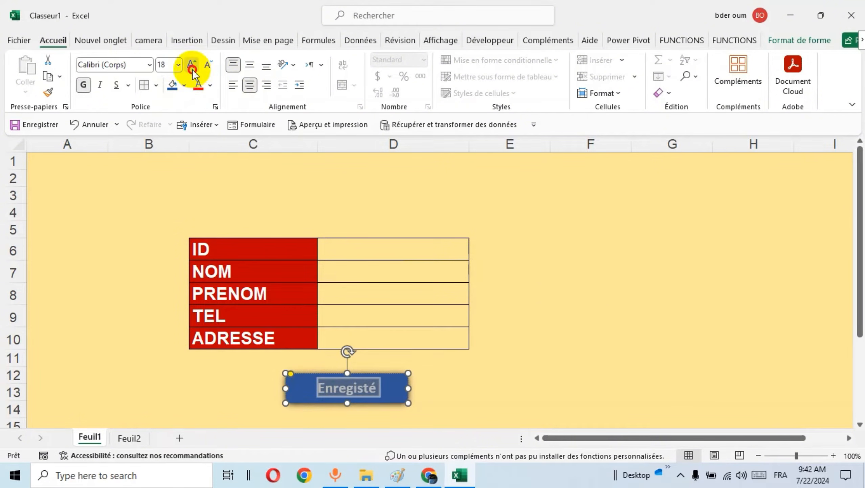
pyautogui.click(192, 69)
pyautogui.click(192, 69)
pyautogui.click(192, 69)
pyautogui.click(192, 69)
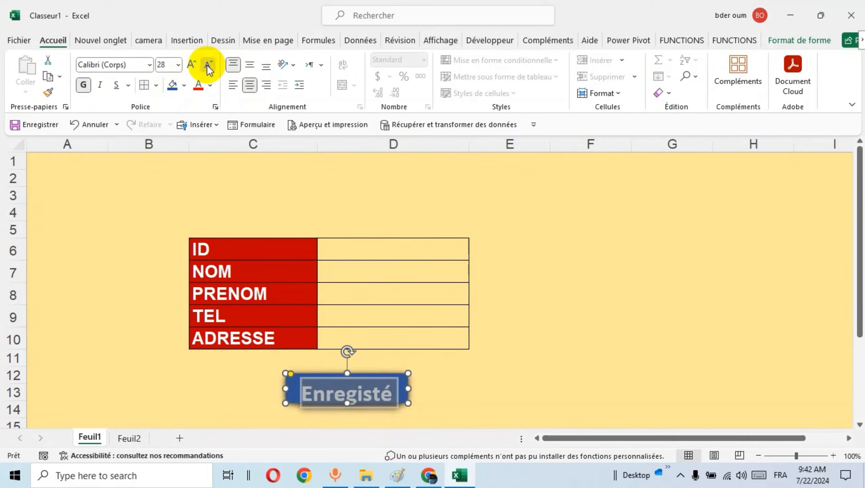
pyautogui.click(208, 65)
pyautogui.click(208, 65)
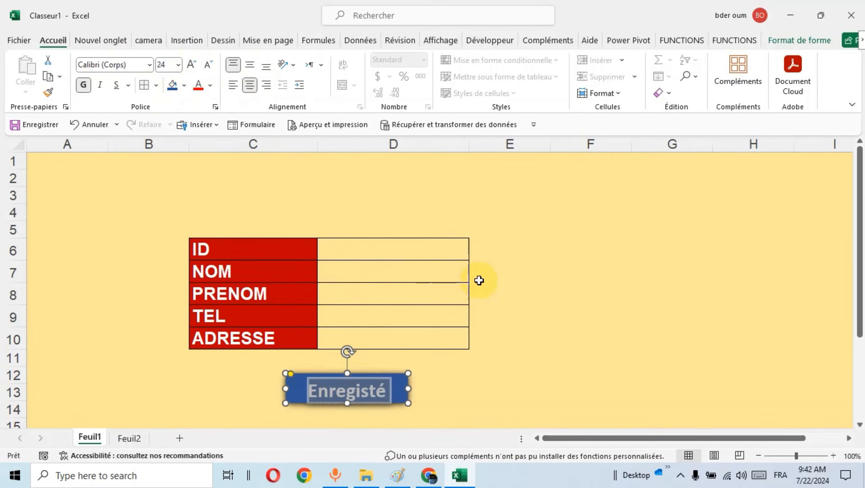
# Make the Enregisté shape slightly taller to fit its text, and deselect it.
pyautogui.click(525, 286)
pyautogui.click(386, 397)
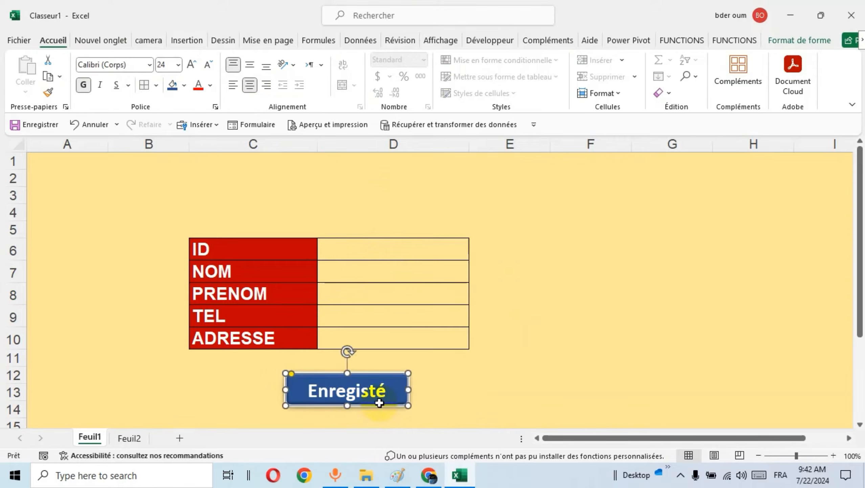
pyautogui.click(483, 377)
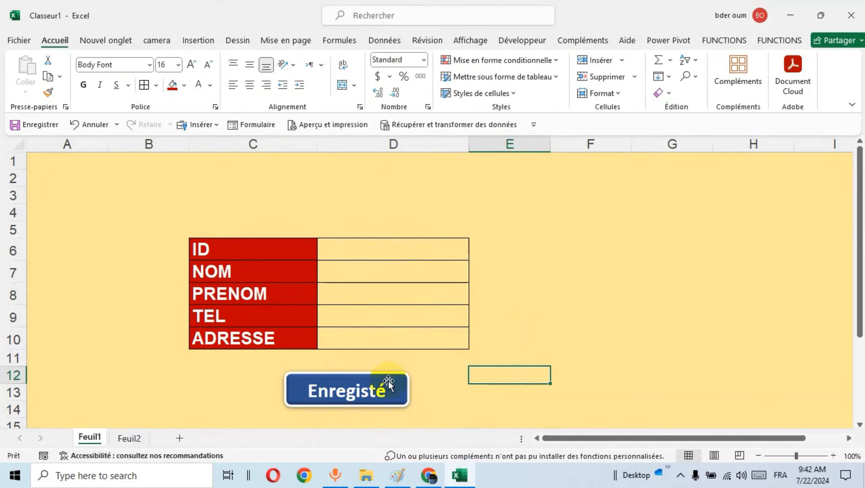
# Assign the AJOUTER macro to the Enregisté shape and deselect the shape.
pyautogui.rightClick(355, 375)
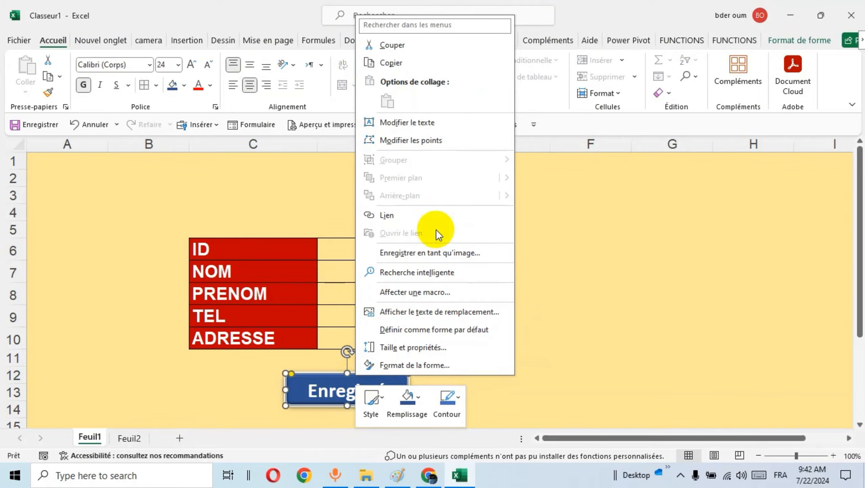
pyautogui.click(430, 294)
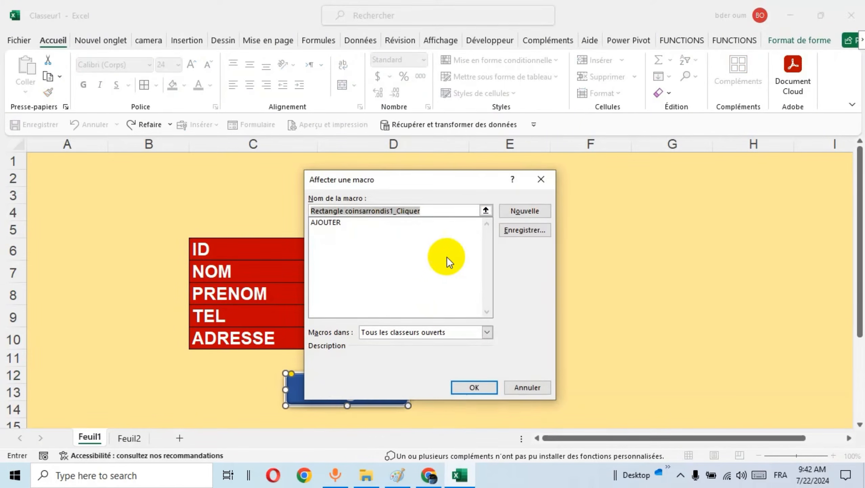
pyautogui.moveTo(414, 181); pyautogui.dragTo(524, 156)
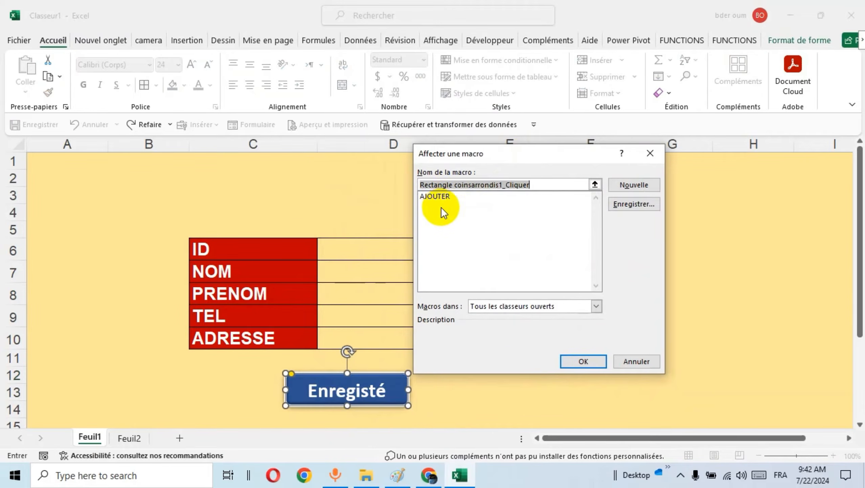
pyautogui.click(440, 197)
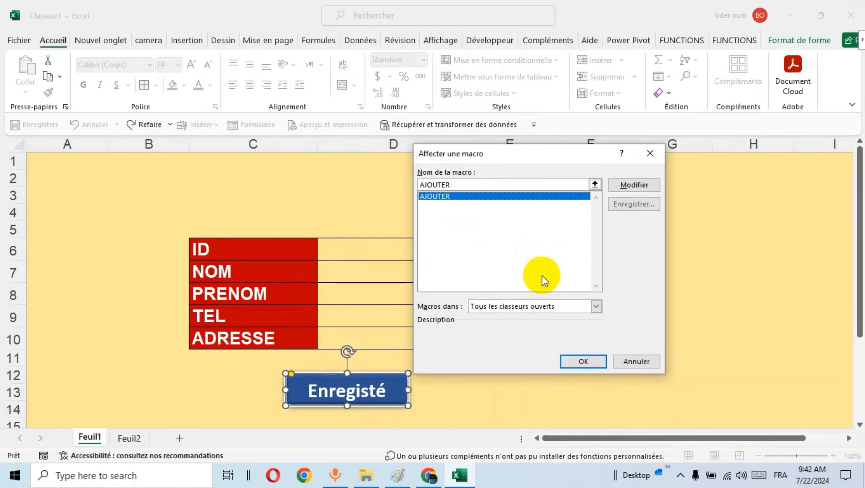
pyautogui.click(582, 361)
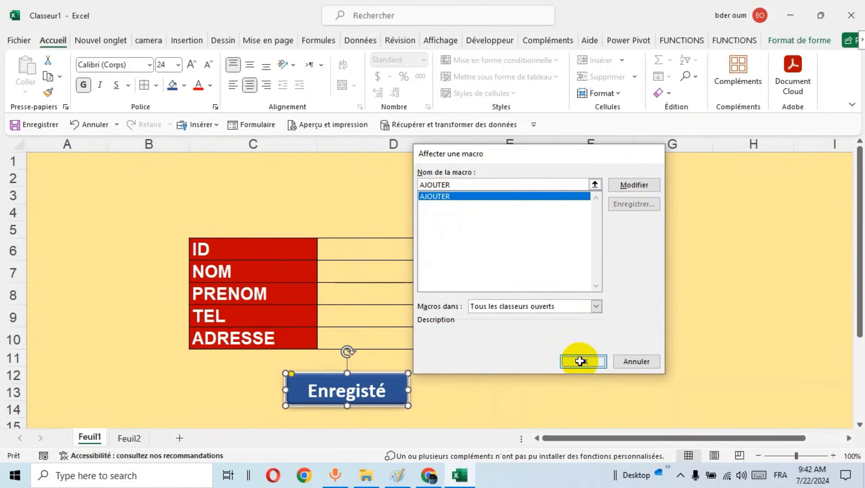
pyautogui.click(552, 364)
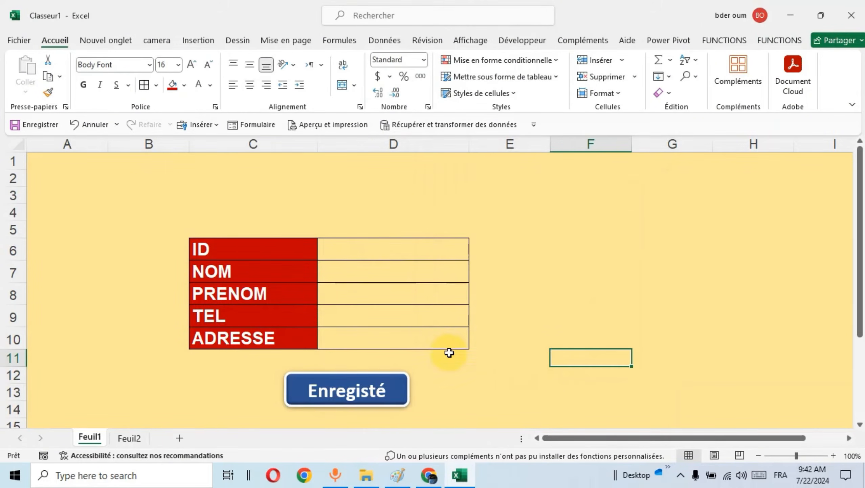
# Fill in the form on Feuil1 with the person's ID, last name, first name and phone number, and italy as ADRESSE.
pyautogui.click(402, 255)
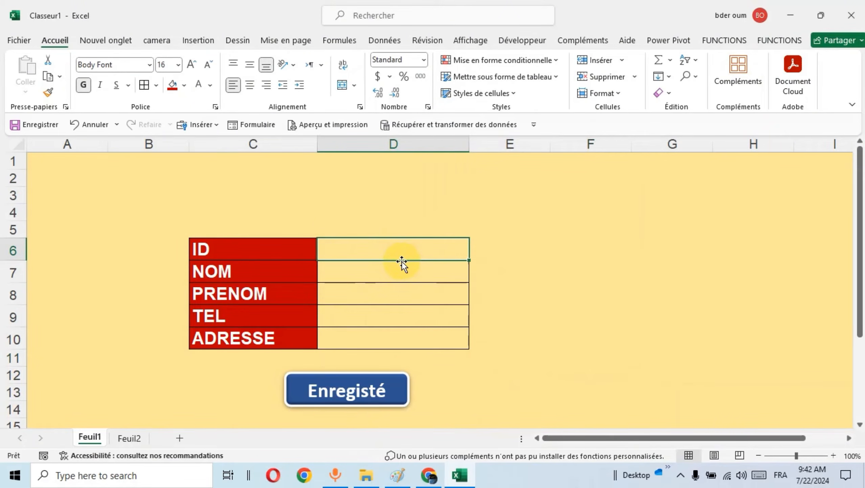
pyautogui.write('qs120')
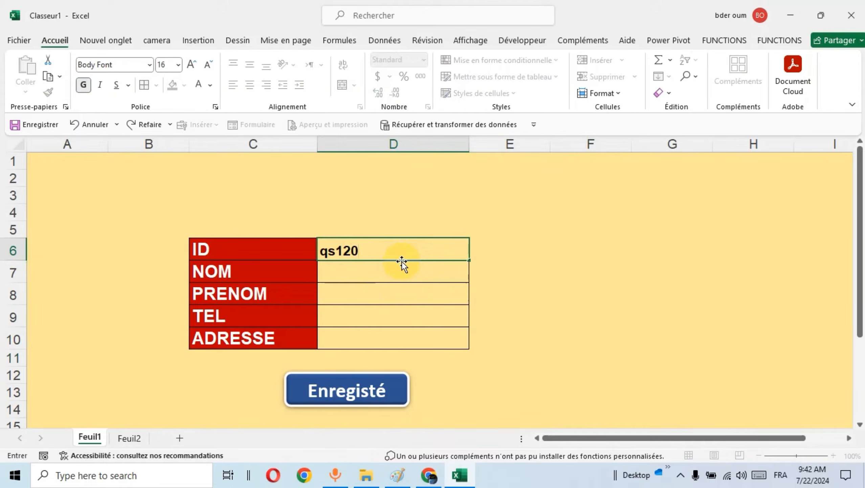
pyautogui.press('Return')
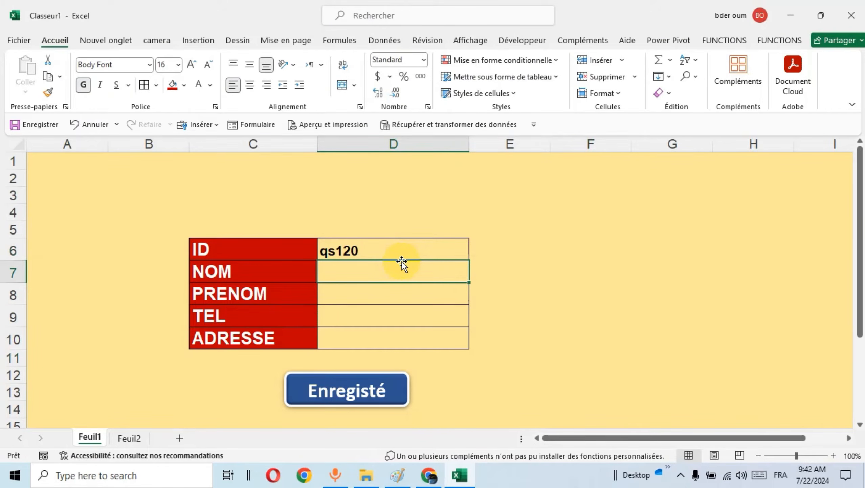
pyautogui.write('pual')
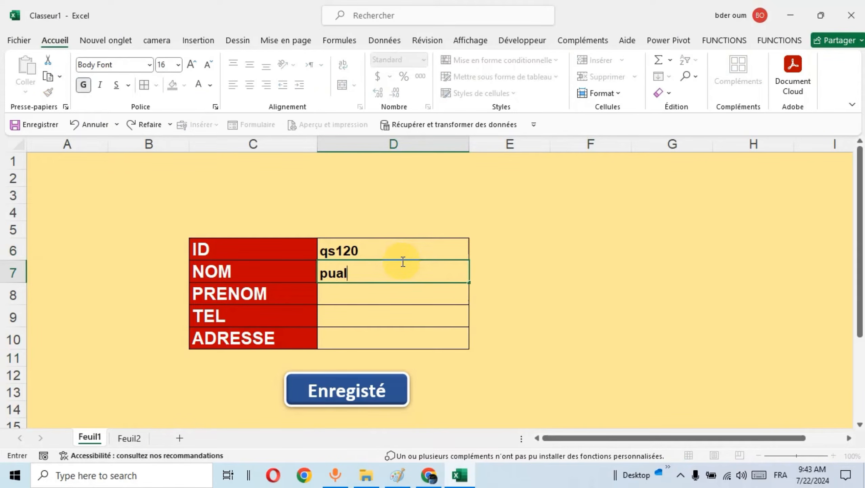
pyautogui.press('Return')
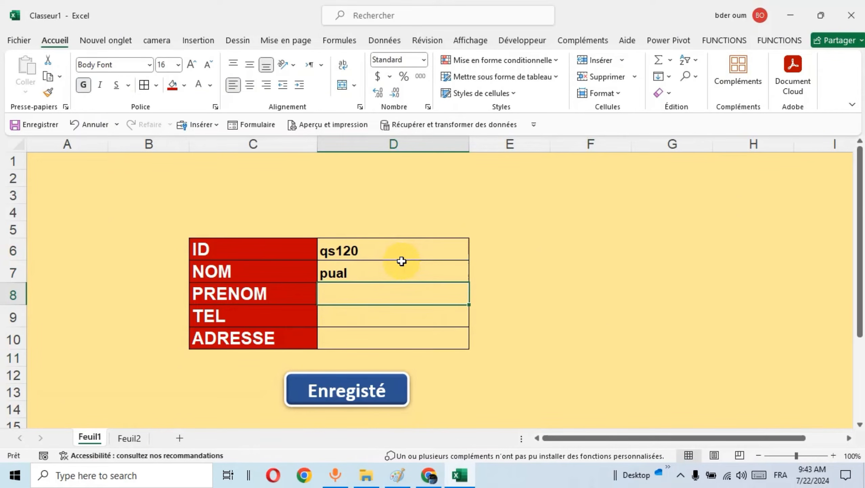
pyautogui.write('paul')
pyautogui.press('Return')
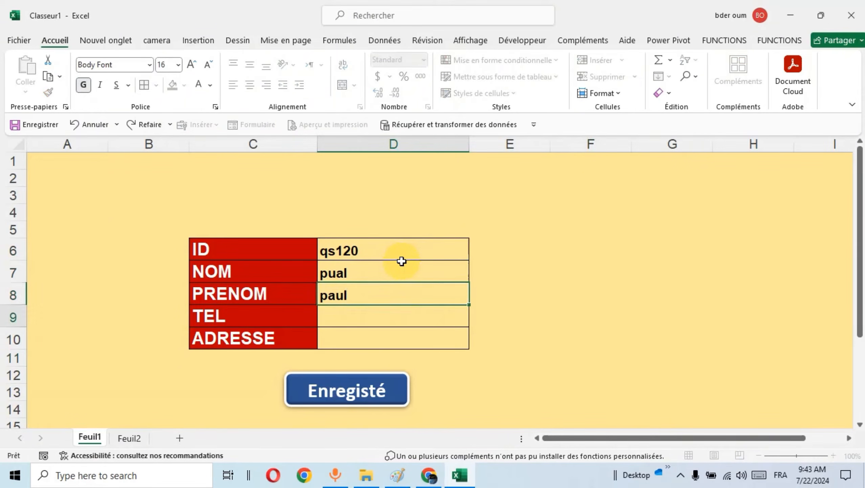
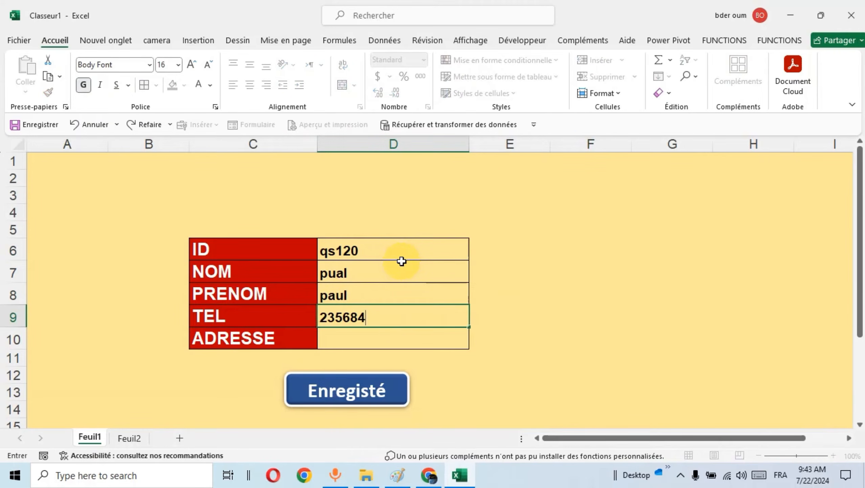
pyautogui.click(376, 335)
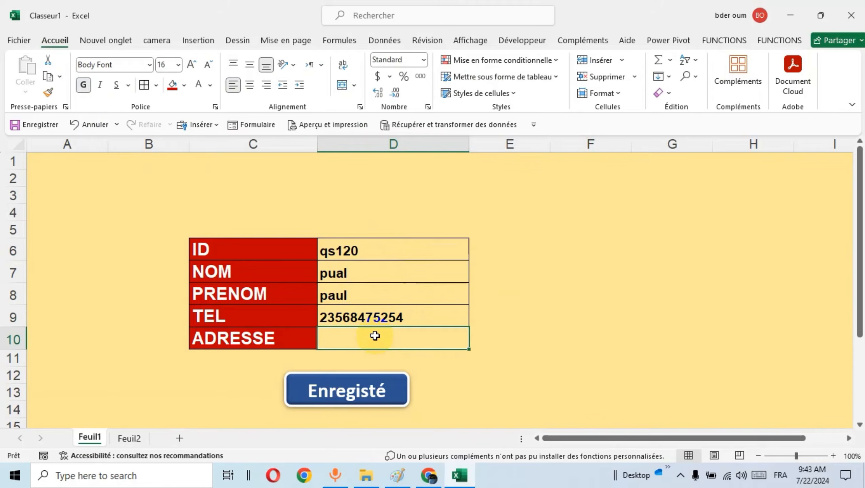
pyautogui.write('italy')
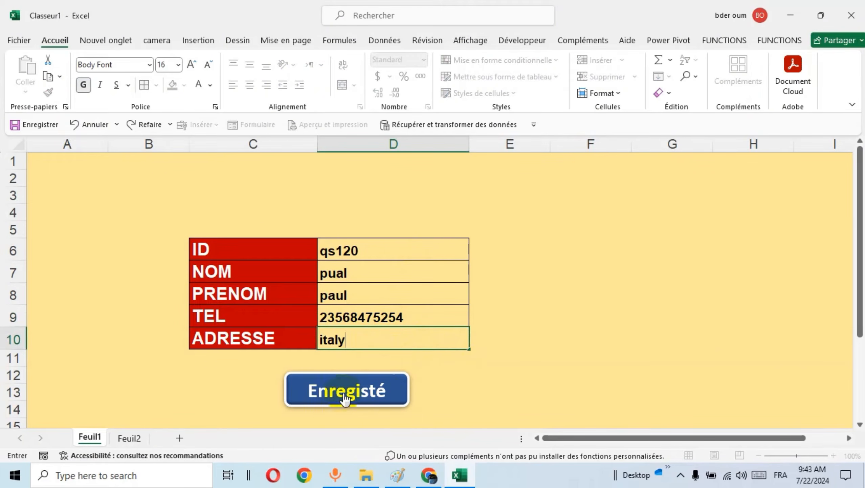
# Save the italy record with the Enregisté shape, check it on Feuil2 and return to Feuil1.
pyautogui.click(373, 394)
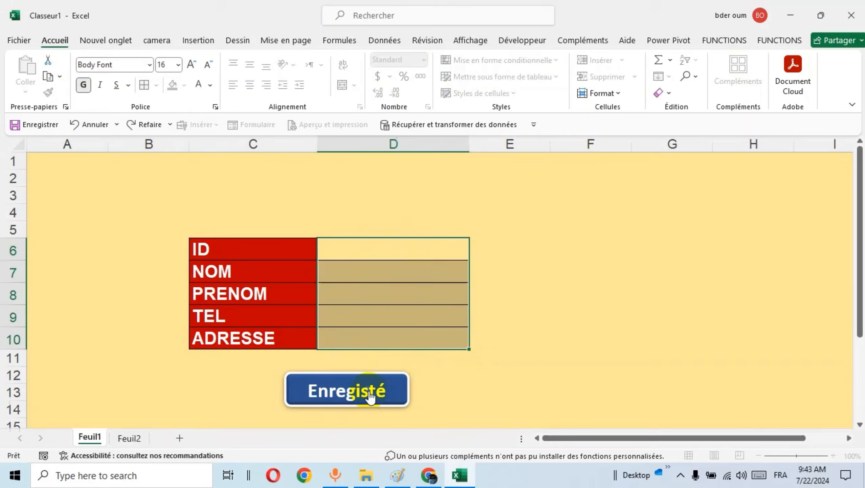
pyautogui.click(129, 438)
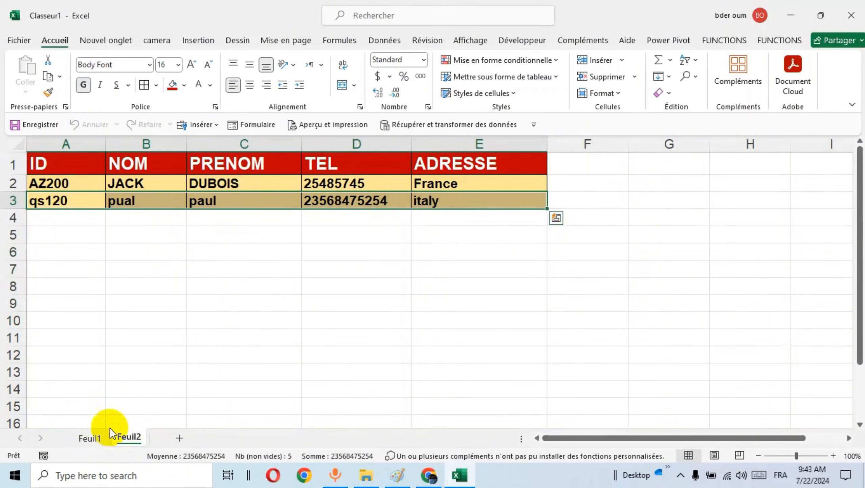
pyautogui.click(92, 437)
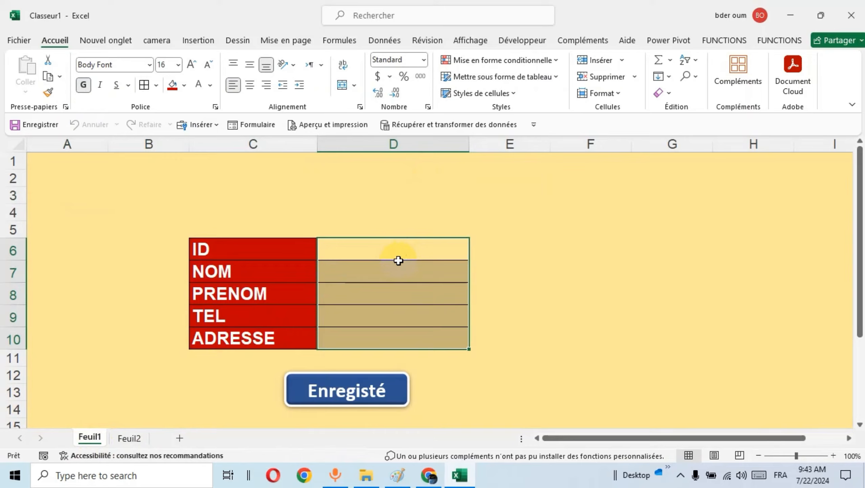
# Fill in the form for a second person with their ID, last name, first name and phone number, and canada as ADRESSE.
pyautogui.click(398, 259)
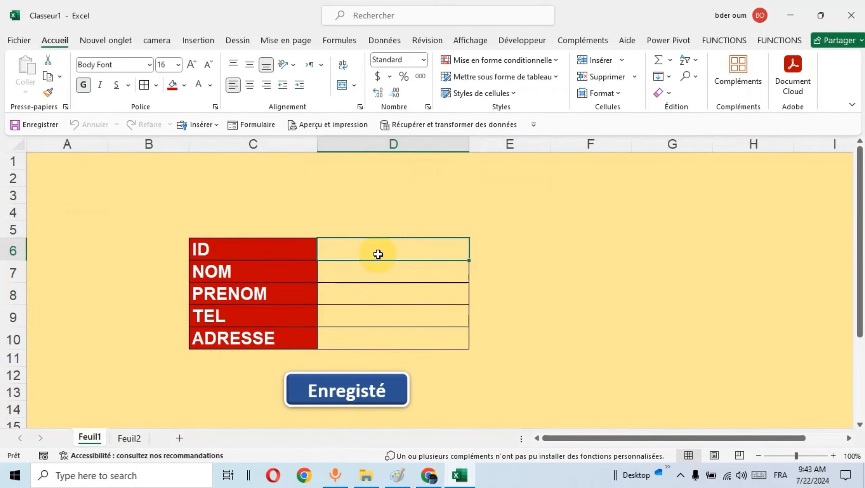
pyautogui.write('ze120')
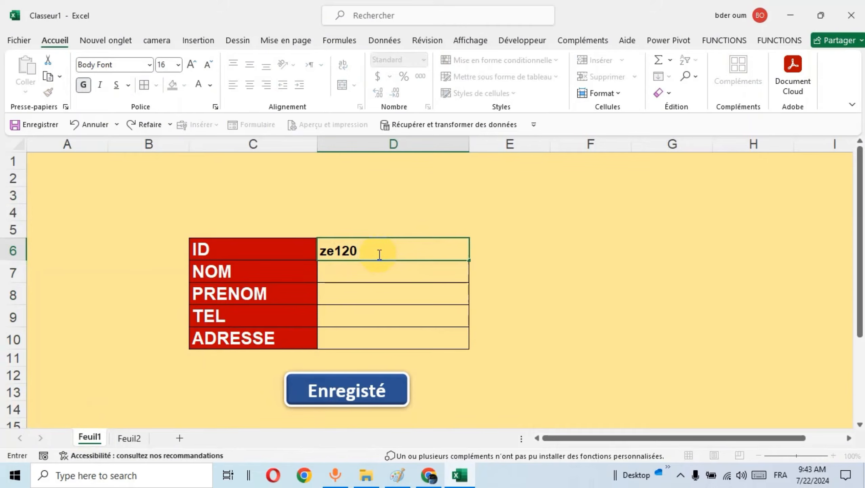
pyautogui.press('Return')
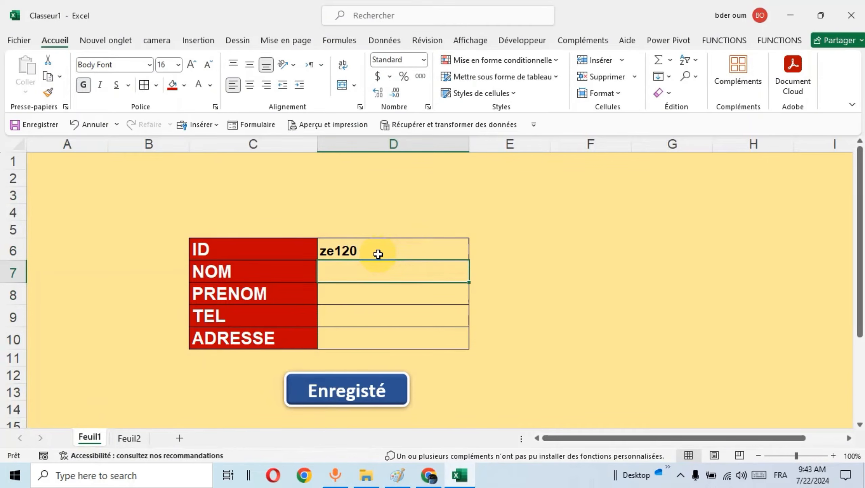
pyautogui.write('jack')
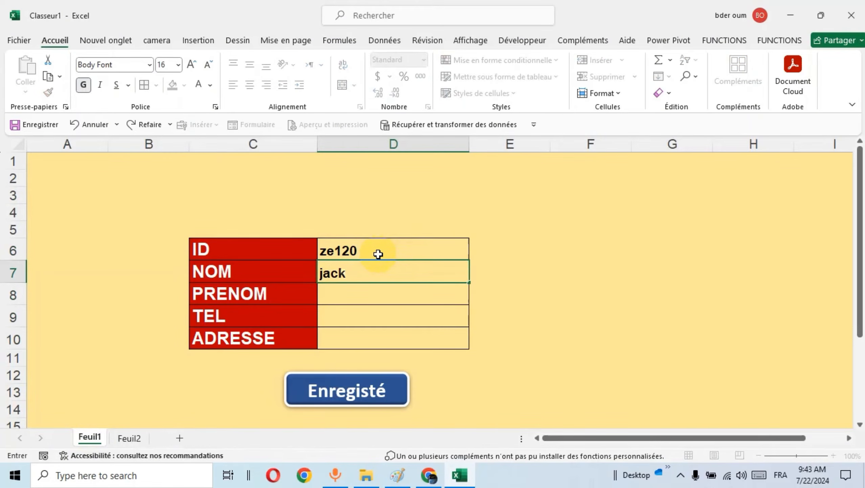
pyautogui.press('Return')
pyautogui.write('jac')
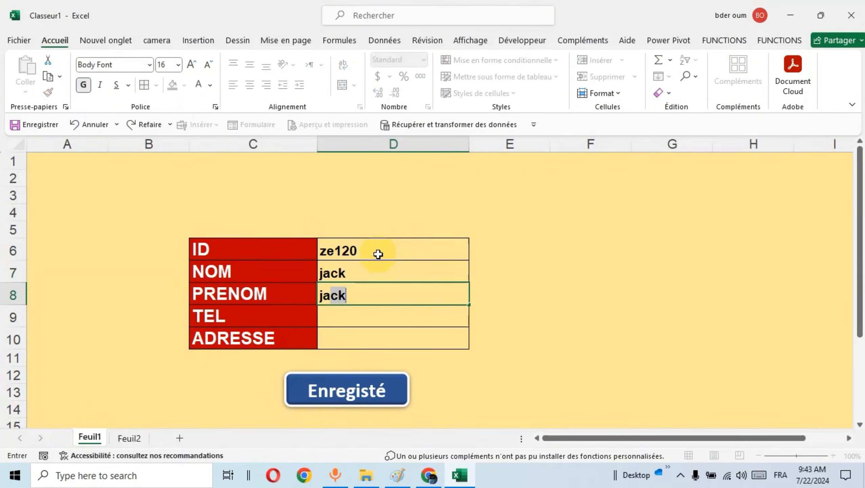
pyautogui.write('k')
pyautogui.press('Return')
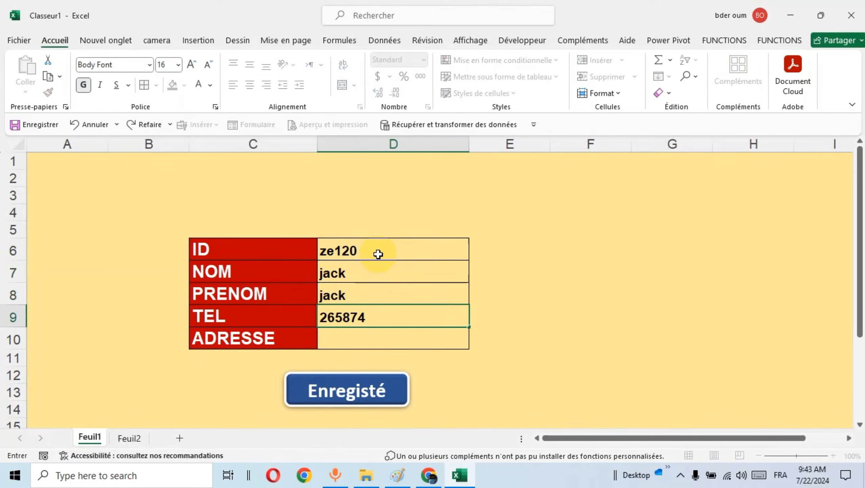
pyautogui.press('Return')
pyautogui.write('canada')
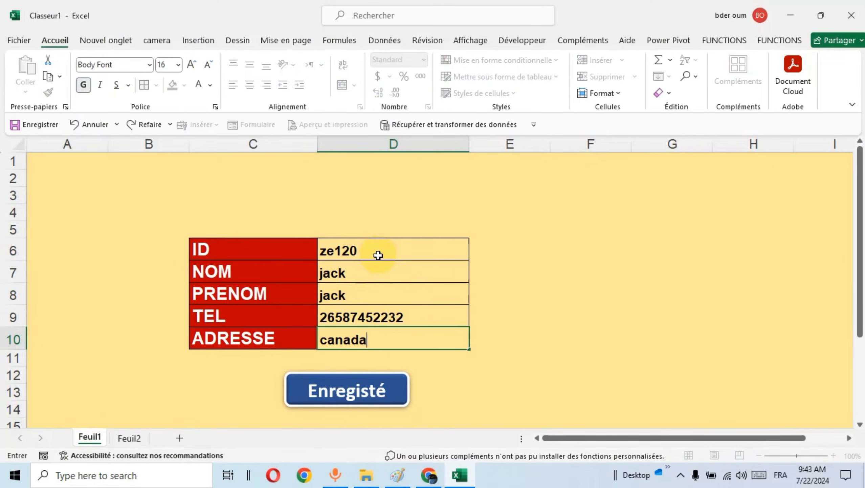
# Save the canada record with the Enregisté shape, check it on Feuil2 and return to Feuil1.
pyautogui.click(361, 392)
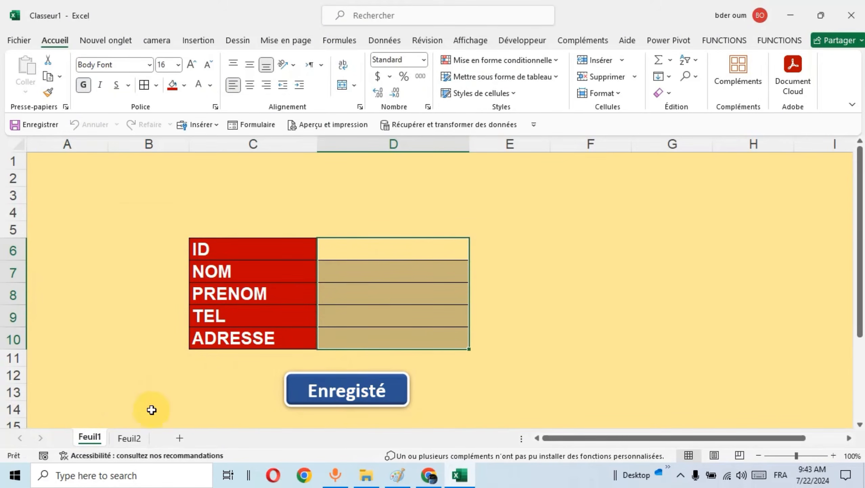
pyautogui.click(127, 437)
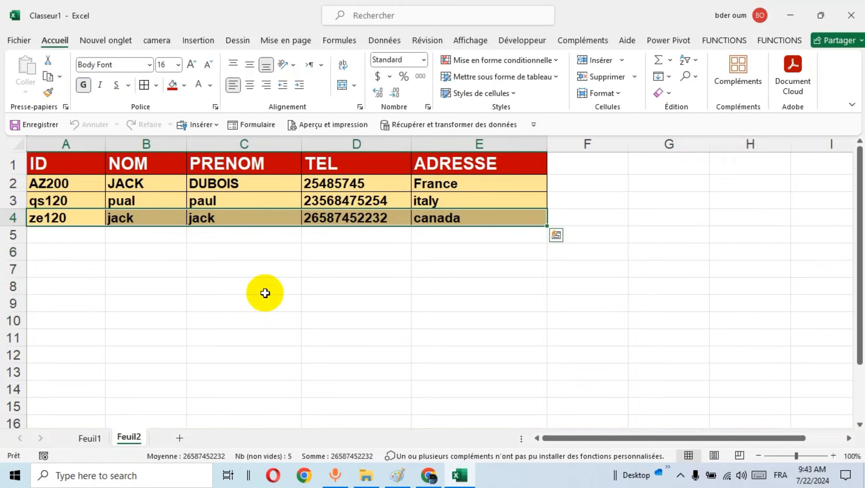
pyautogui.click(88, 438)
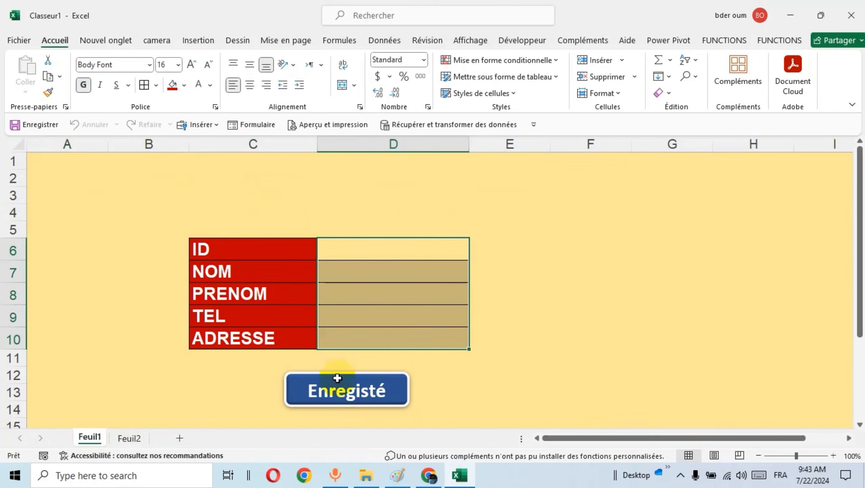
pyautogui.click(524, 276)
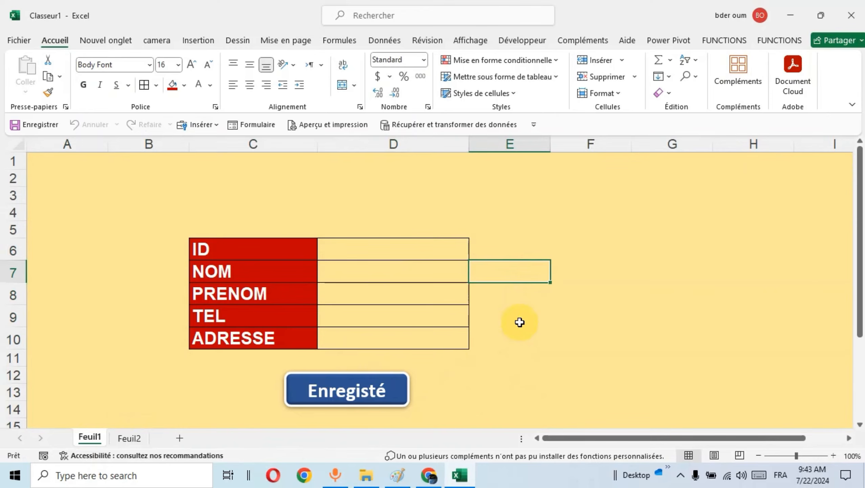
# Open the code of the AJOUTER macro assigned to the Enregisté shape for editing in Visual Basic.
pyautogui.rightClick(376, 389)
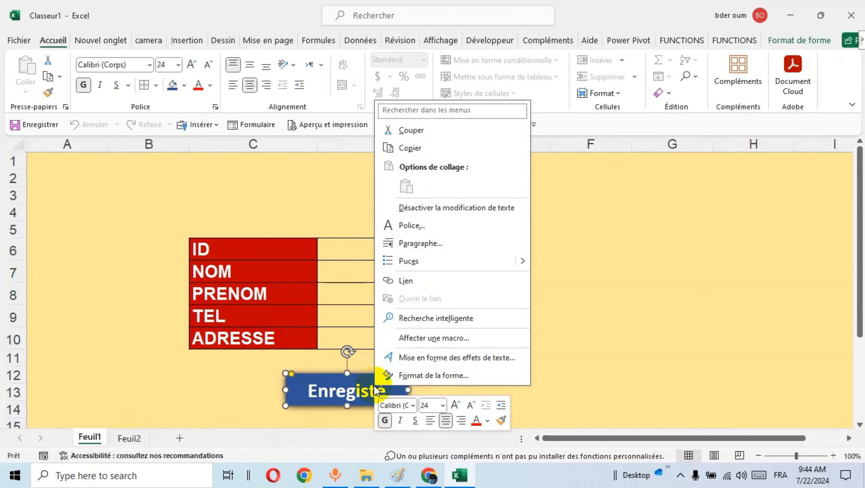
pyautogui.click(429, 341)
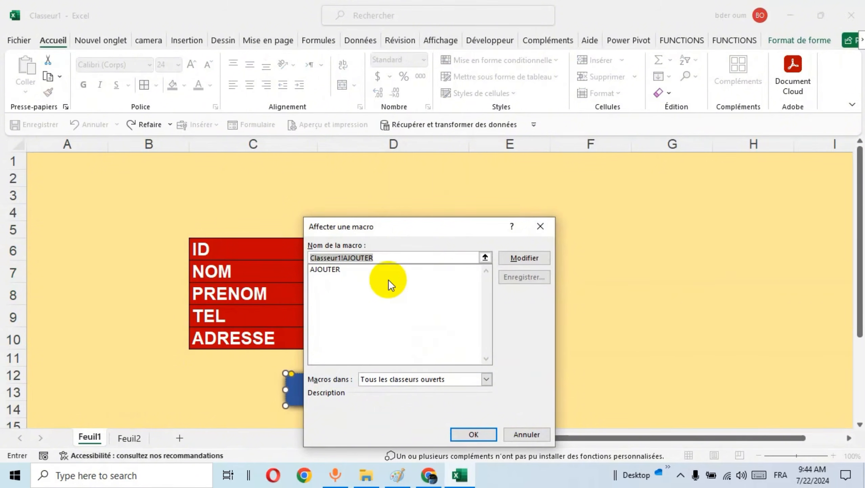
pyautogui.click(342, 269)
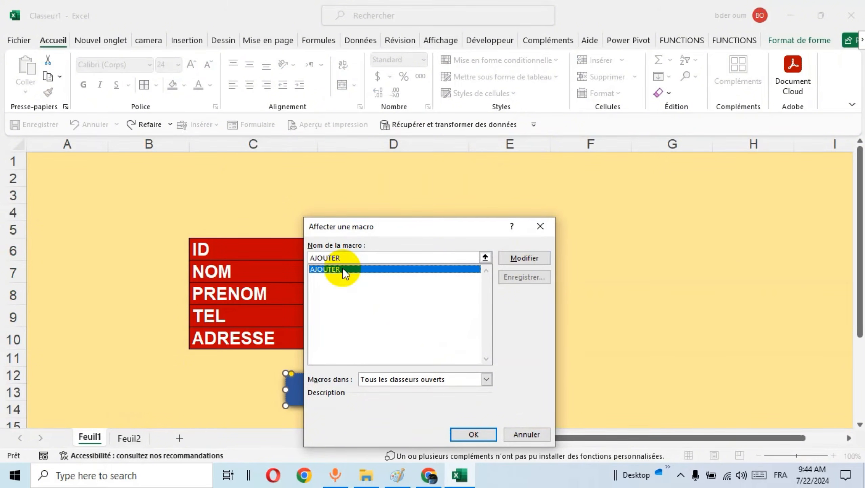
pyautogui.click(514, 258)
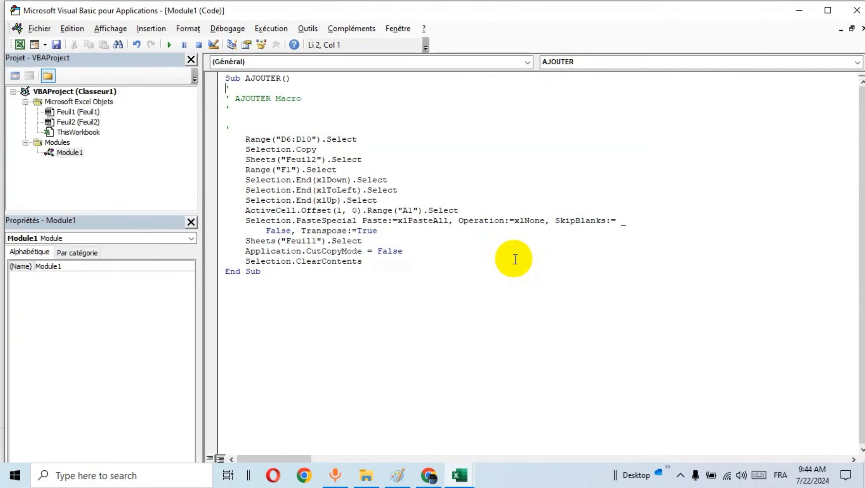
# Add a MsgBox line with the text "Bien enregistré" after Selection.ClearContents in the AJOUTER macro.
pyautogui.click(383, 262)
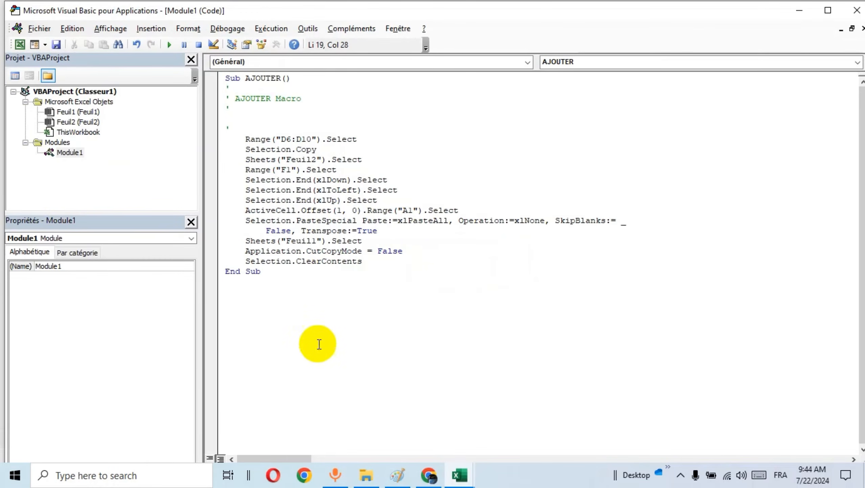
pyautogui.press('Return')
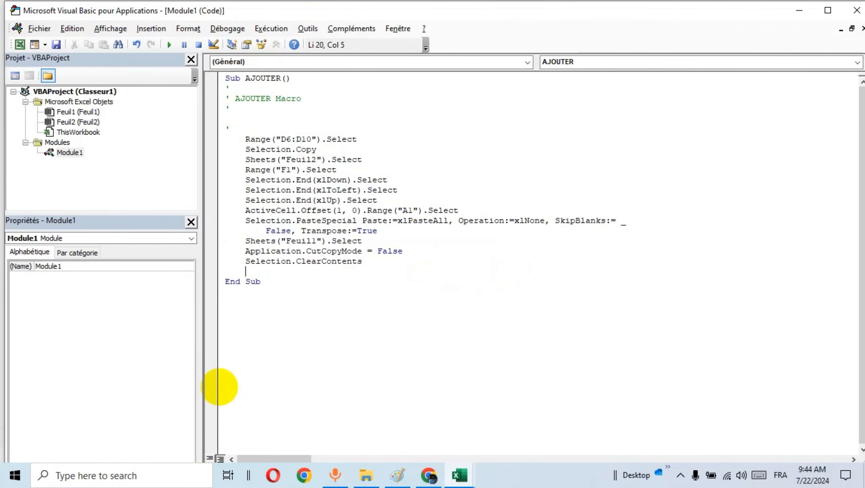
pyautogui.press('Return')
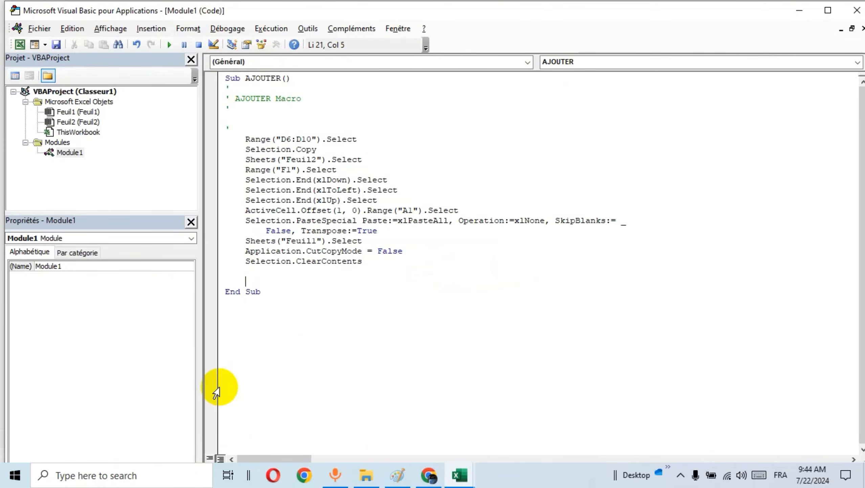
pyautogui.write('msgbox"Bien enregisr')
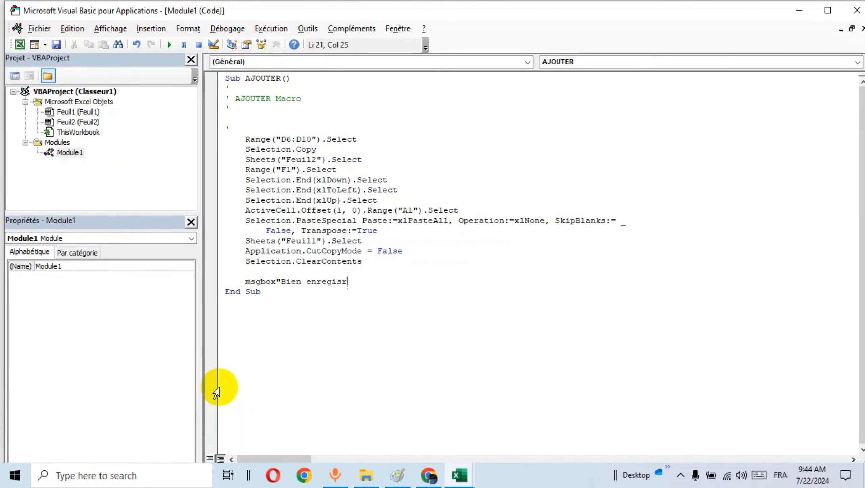
pyautogui.press('BackSpace')
pyautogui.write('tré')
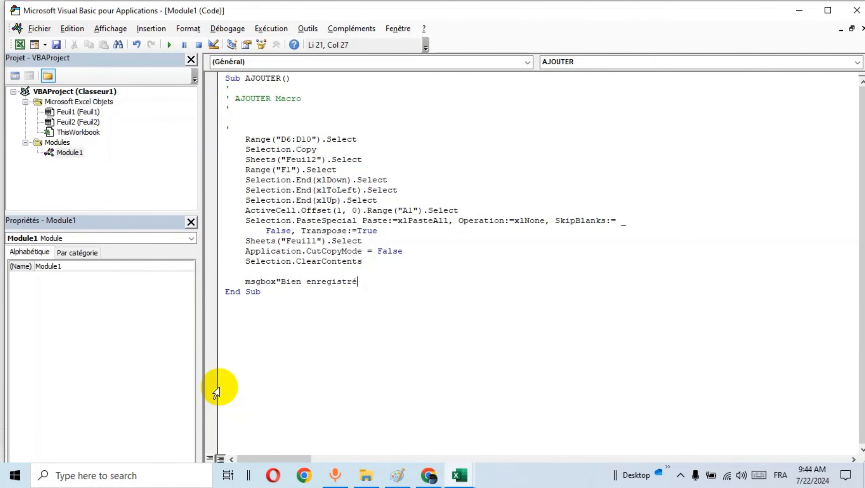
pyautogui.write('"')
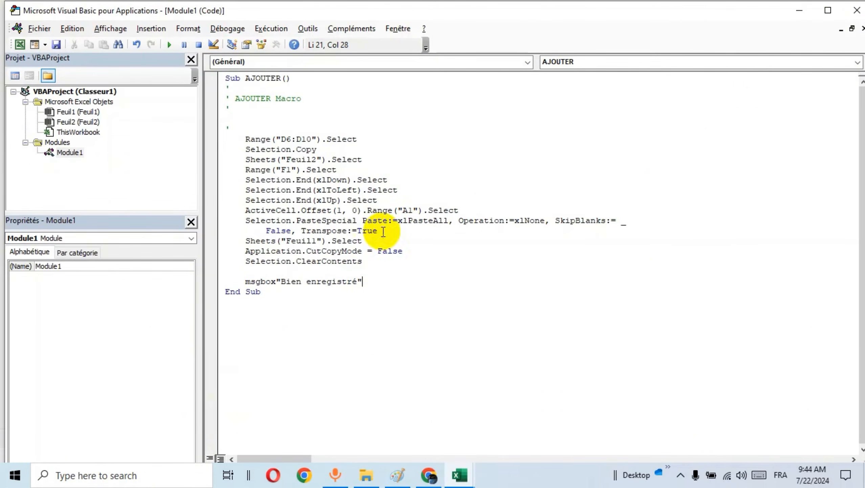
pyautogui.click(460, 167)
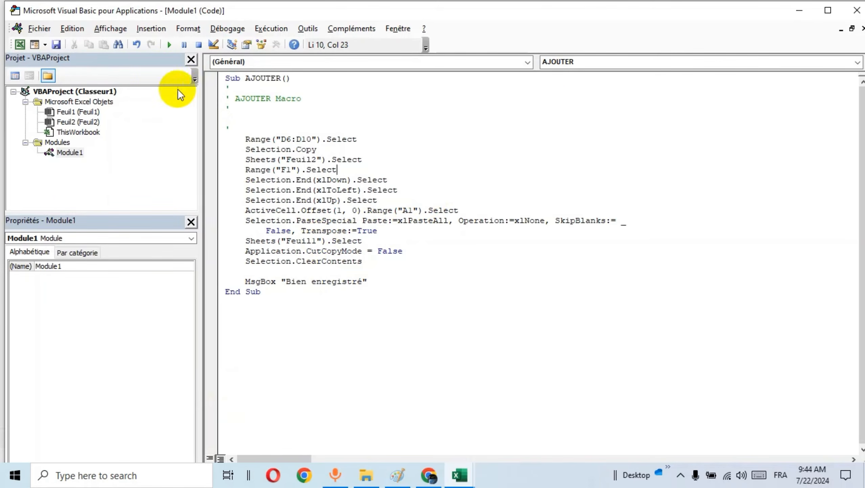
# Test-run the AJOUTER macro, dismiss its message box and return to the workbook.
pyautogui.click(169, 45)
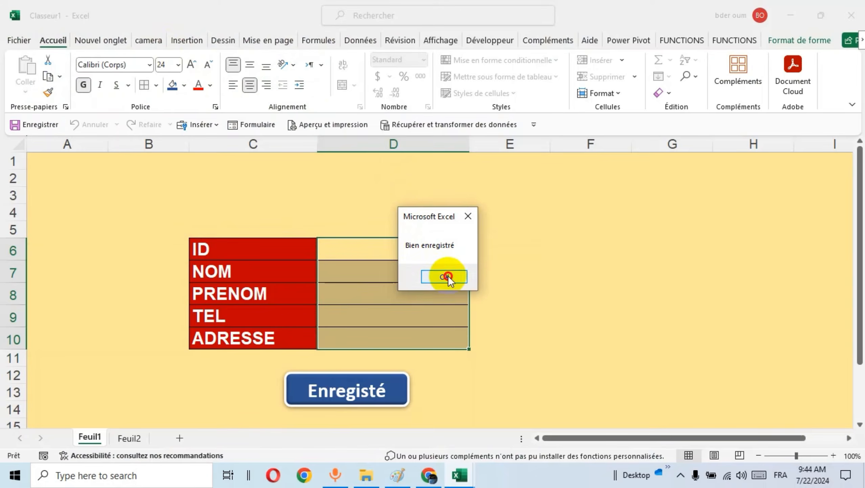
pyautogui.click(445, 275)
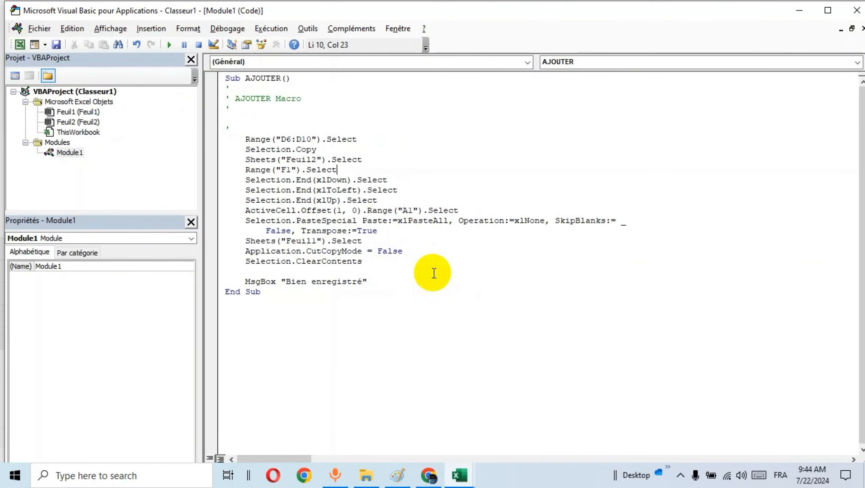
pyautogui.click(20, 44)
# Fill in the form for another person with their ID, last name, first name and phone number, and spain as ADRESSE.
pyautogui.click(388, 248)
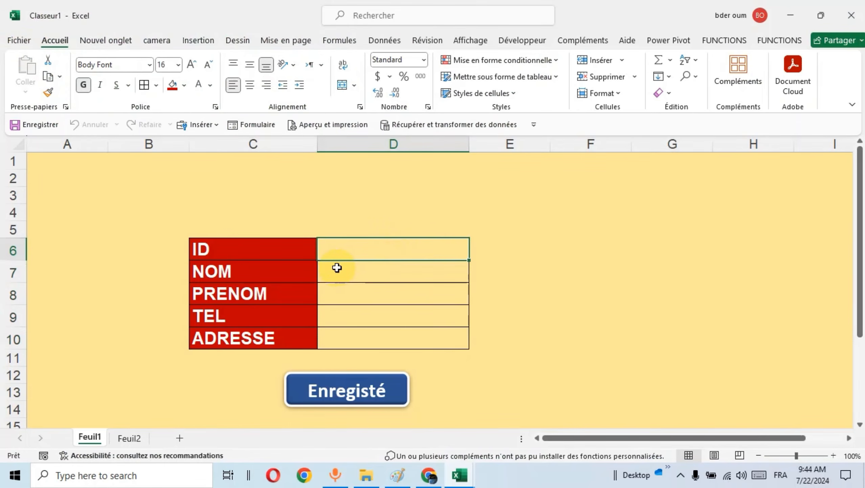
pyautogui.write('gh58')
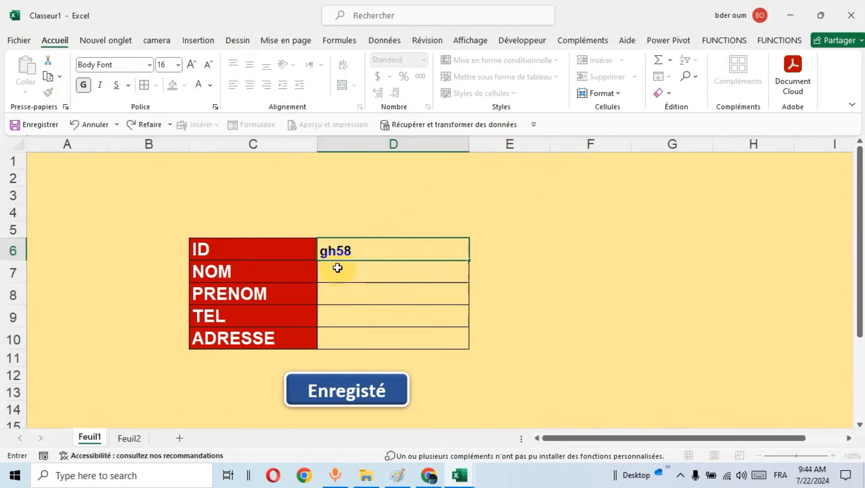
pyautogui.press('Return')
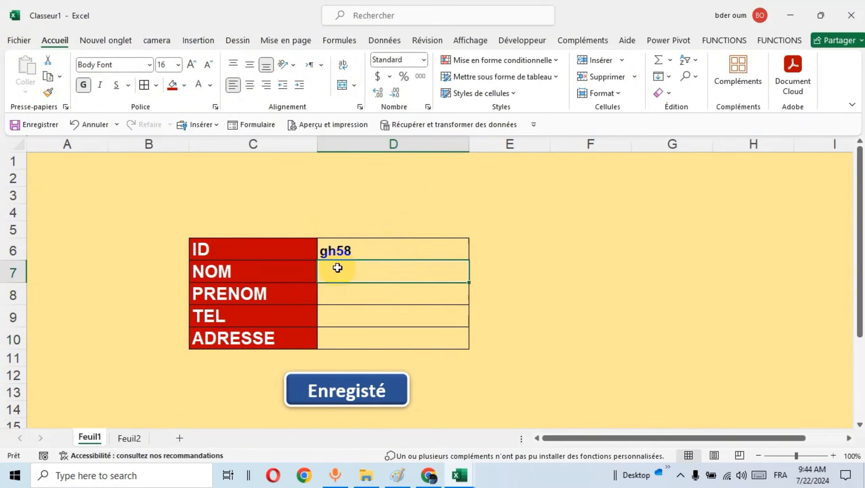
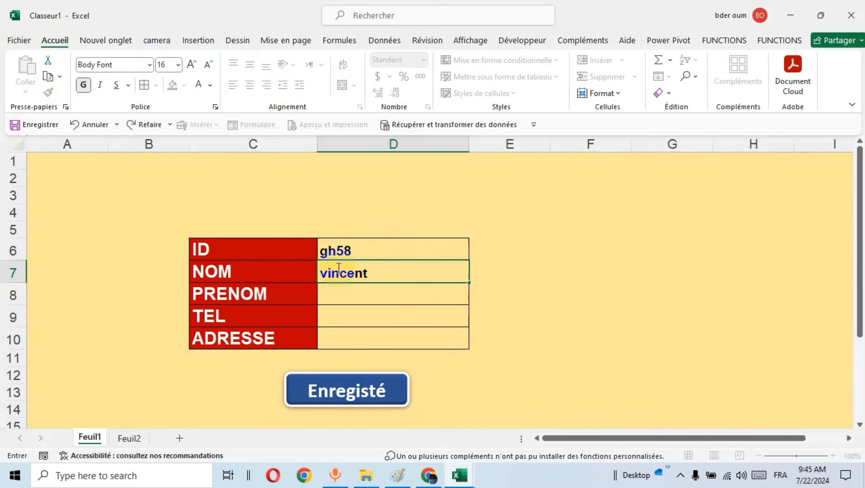
pyautogui.press('Return')
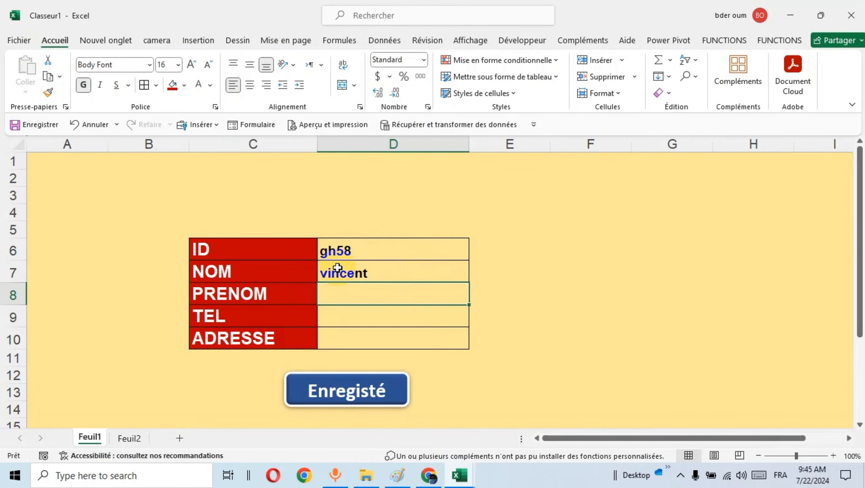
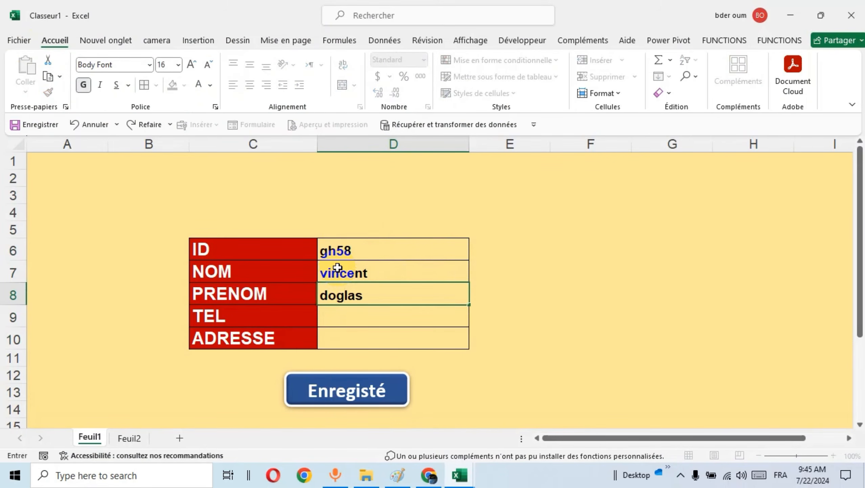
pyautogui.press('Return')
pyautogui.write('25485')
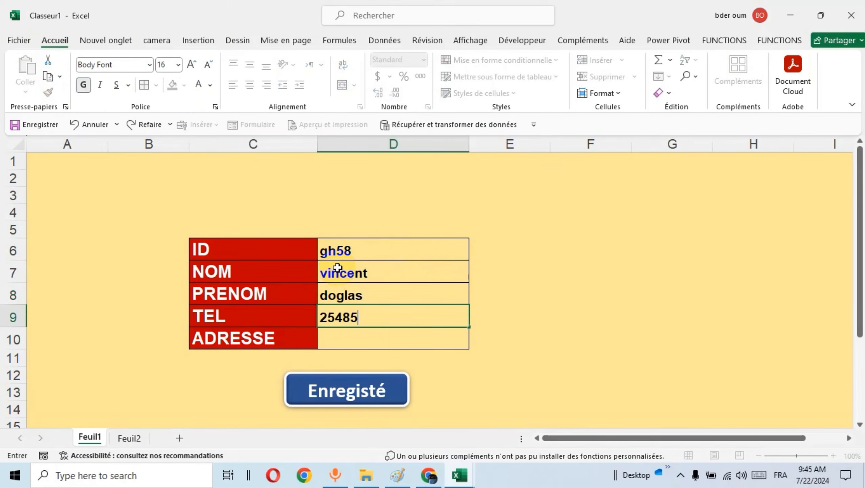
pyautogui.press('Return')
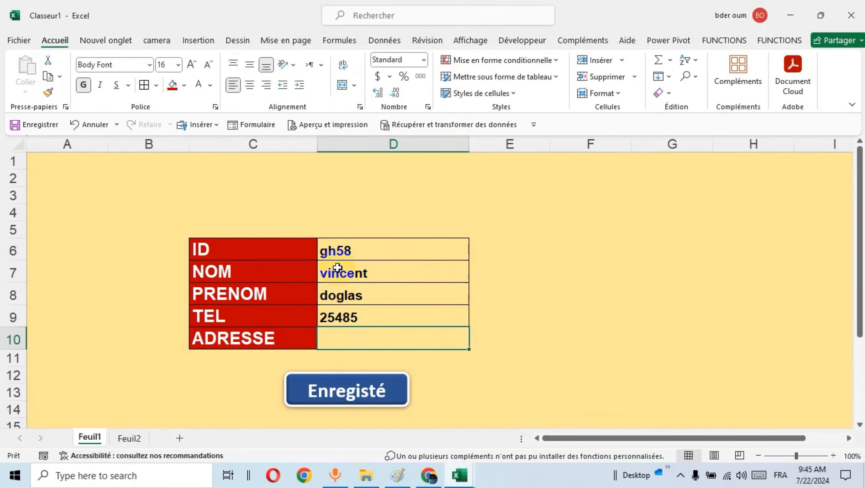
pyautogui.write('spain')
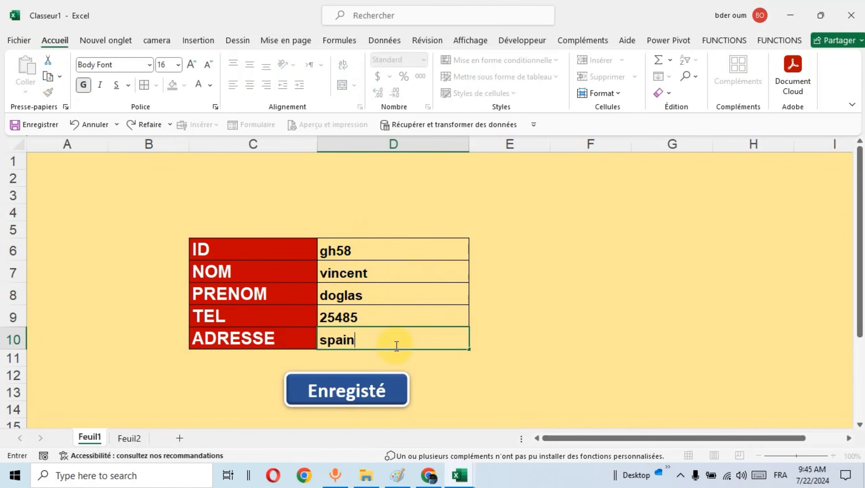
# Save the spain record with the Enregisté shape, dismiss the message, check the record on Feuil2 and return to Feuil1.
pyautogui.click(355, 388)
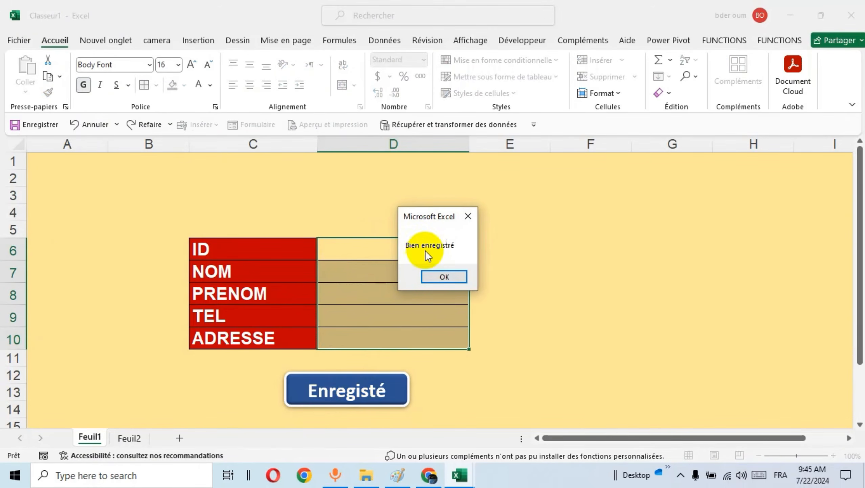
pyautogui.click(461, 276)
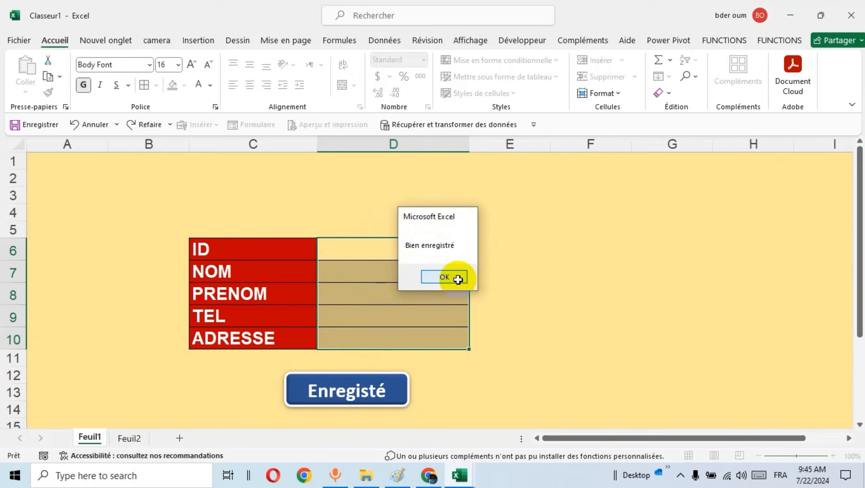
pyautogui.click(138, 435)
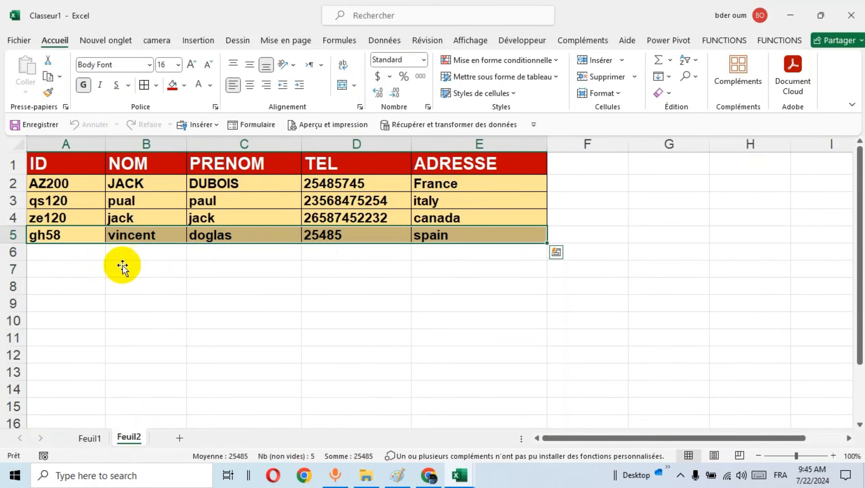
pyautogui.click(89, 437)
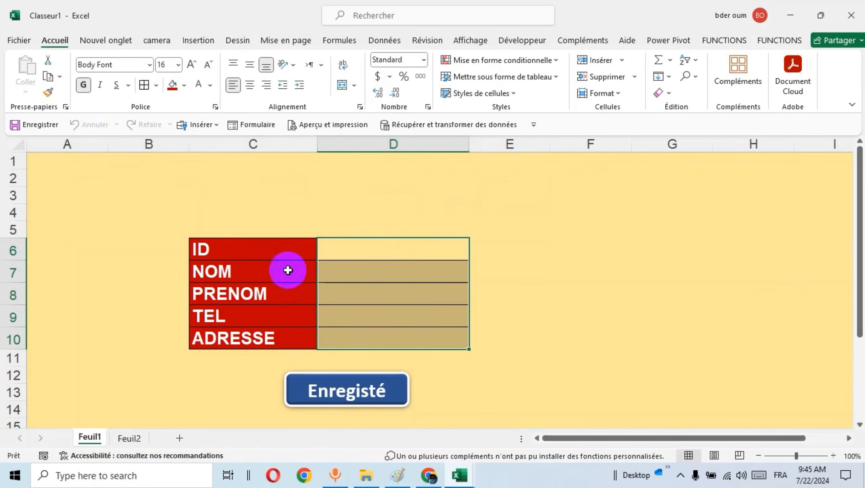
# Merge cells C2:D3 above the form and centre their content horizontally and vertically.
pyautogui.moveTo(257, 184); pyautogui.dragTo(405, 204)
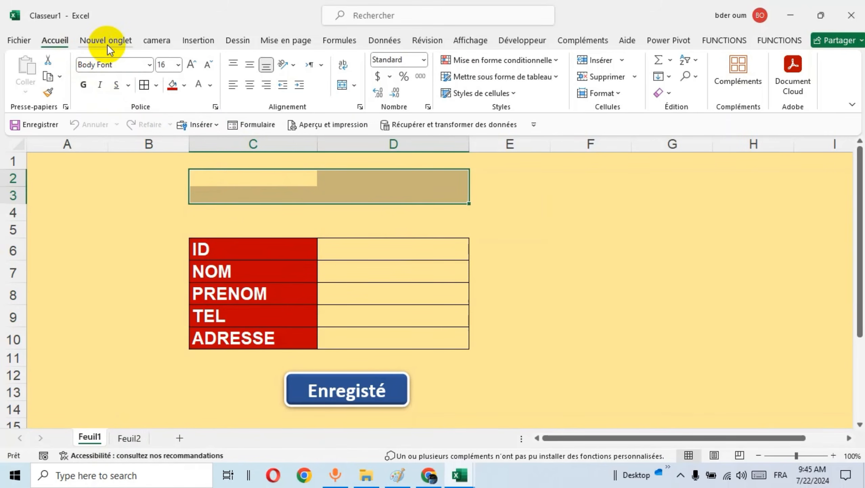
pyautogui.click(251, 66)
pyautogui.click(250, 84)
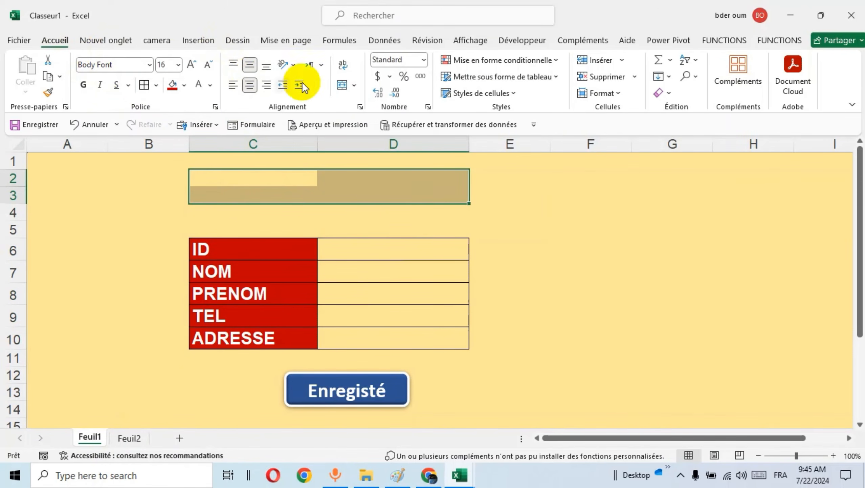
pyautogui.click(342, 85)
# Enter "Formulaire de saisie" as the title in the merged cell C2:D3 and make its text bold.
pyautogui.doubleClick(289, 185)
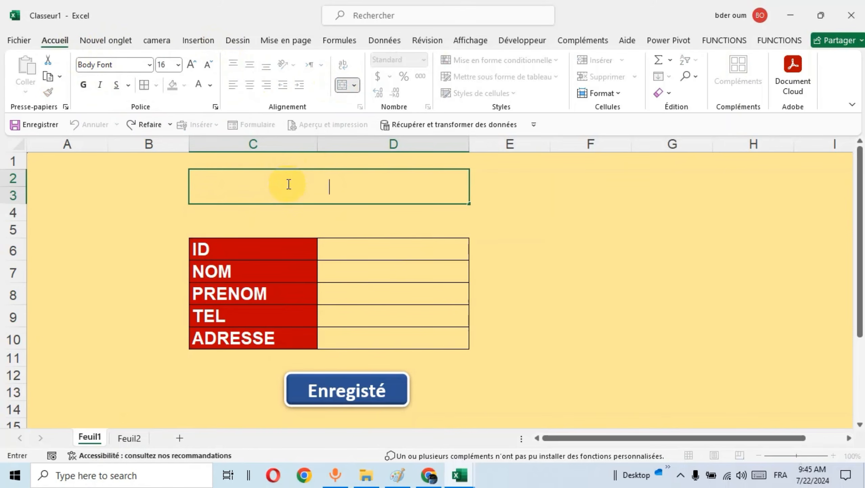
pyautogui.write('F')
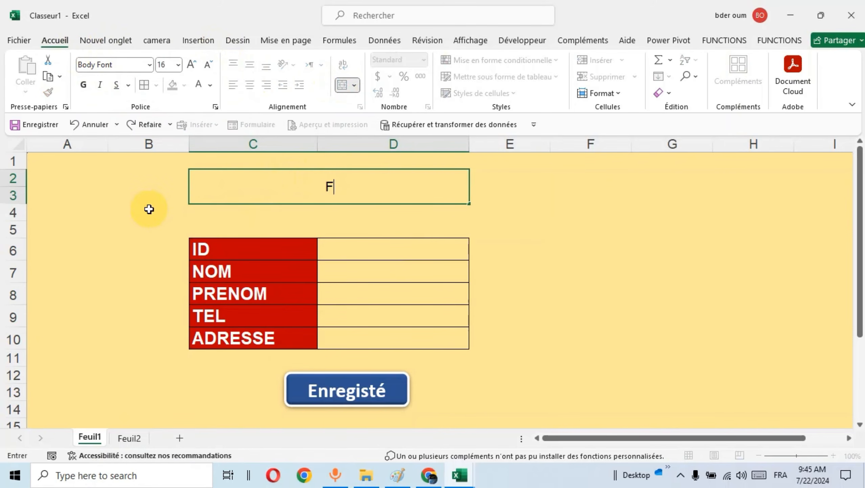
pyautogui.write('ormulair')
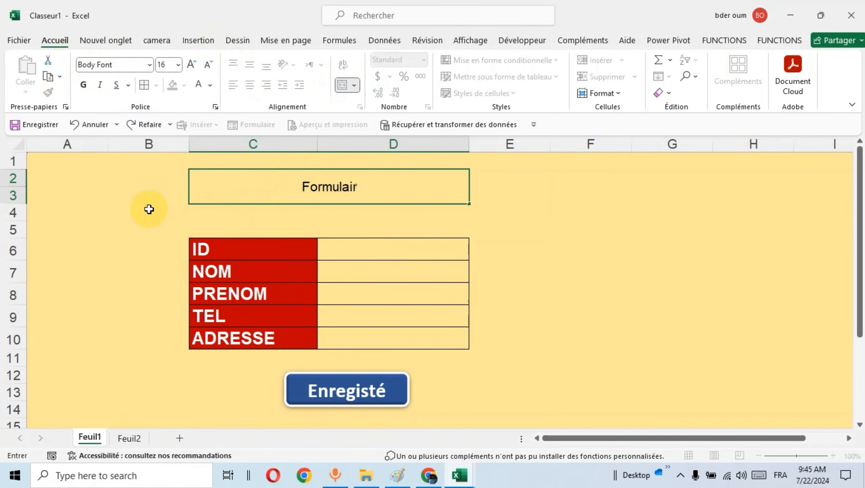
pyautogui.write('e de saisi')
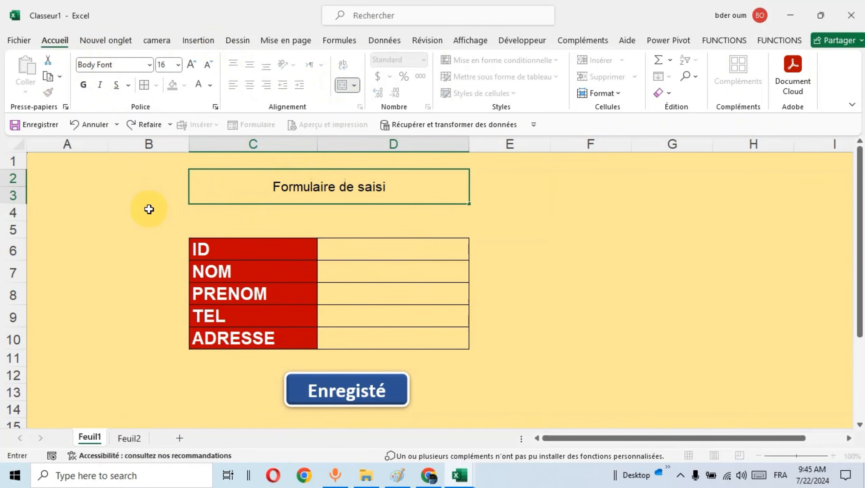
pyautogui.write('e')
pyautogui.tripleClick(300, 186)
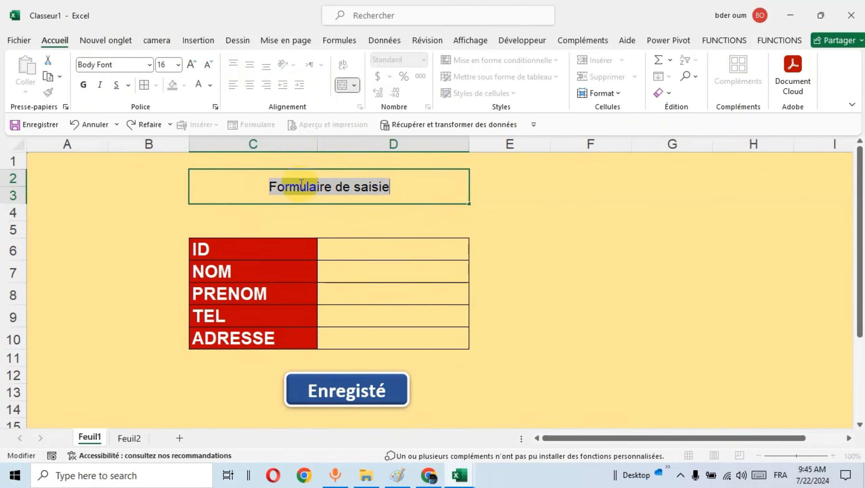
pyautogui.click(310, 164)
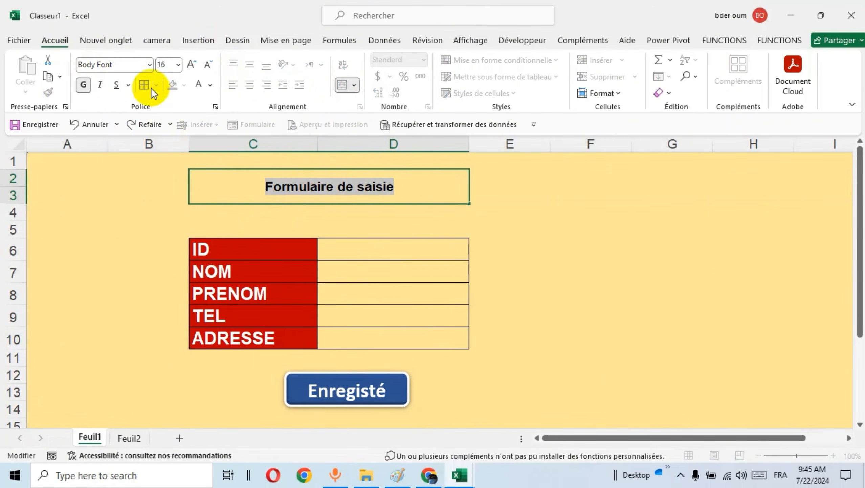